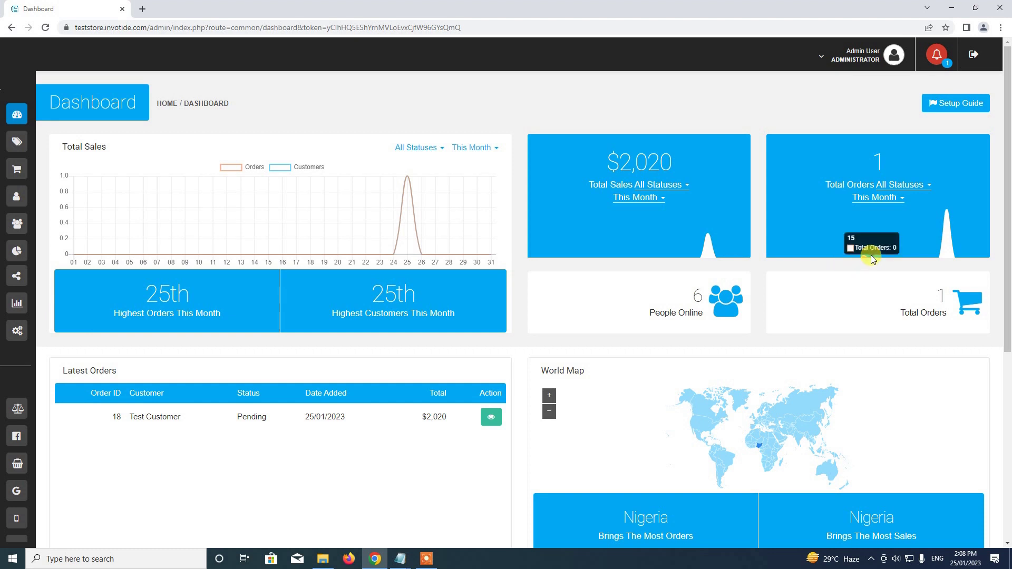
Open Settings from the expanded sidebar and scroll to the Stores, Payments and Modules cards.
{"action": "mouse_move", "coordinate": [11, 120]}
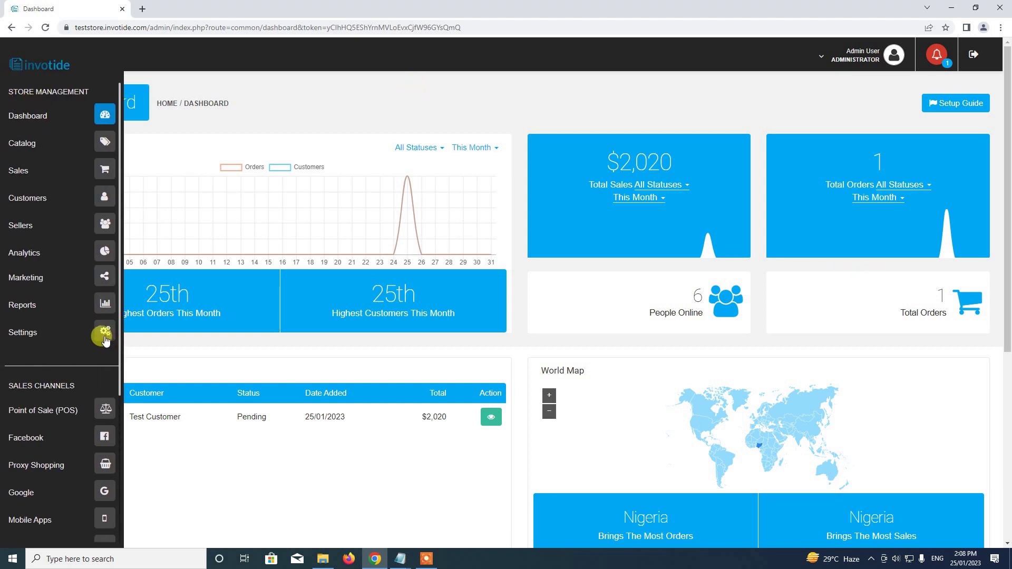
{"action": "left_click", "coordinate": [105, 331]}
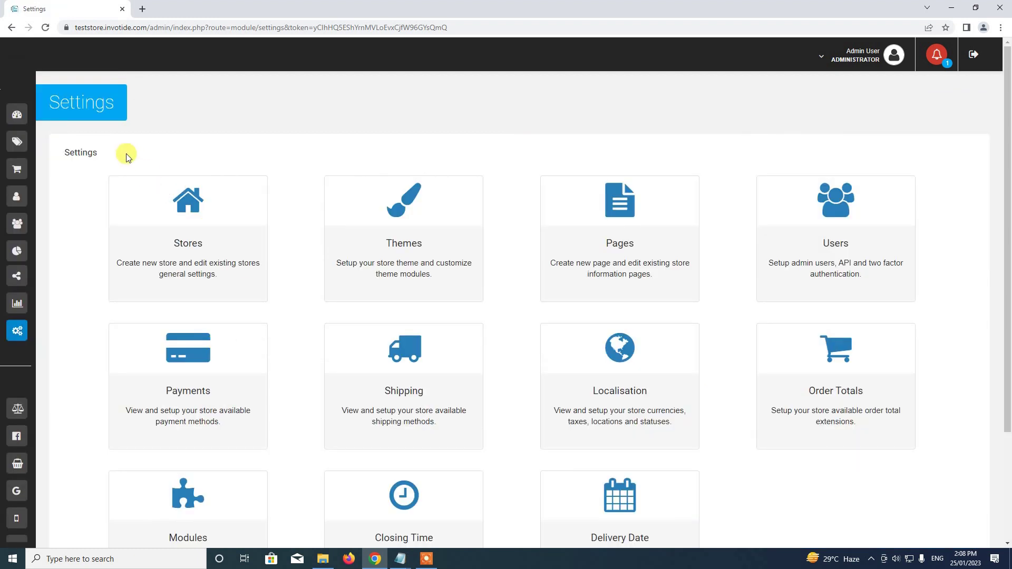
{"action": "scroll", "coordinate": [195, 185], "scroll_direction": "down", "scroll_amount": 3}
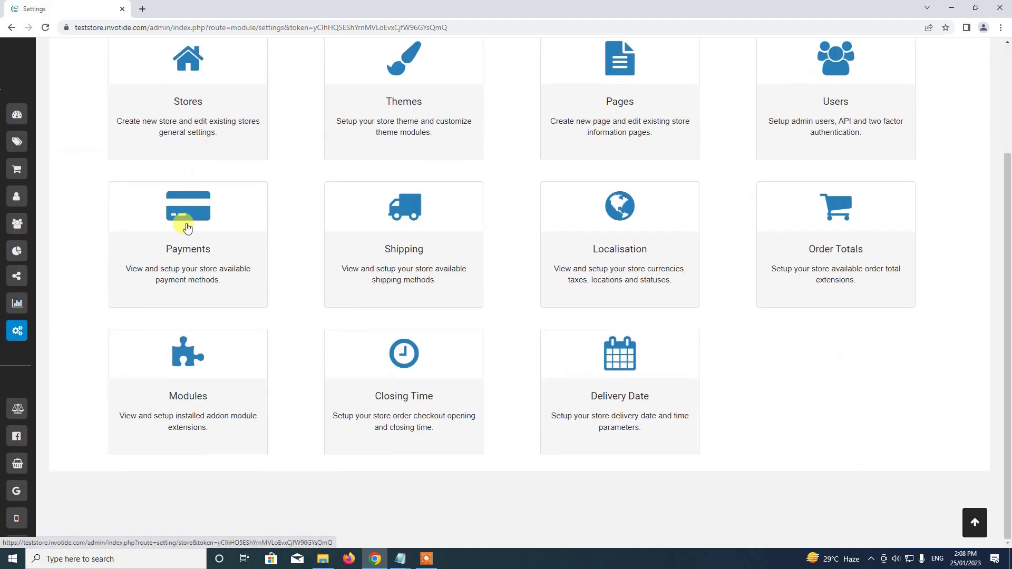
Open Modules and filter the list to the Marketing And Conversion category.
{"action": "left_click", "coordinate": [189, 358]}
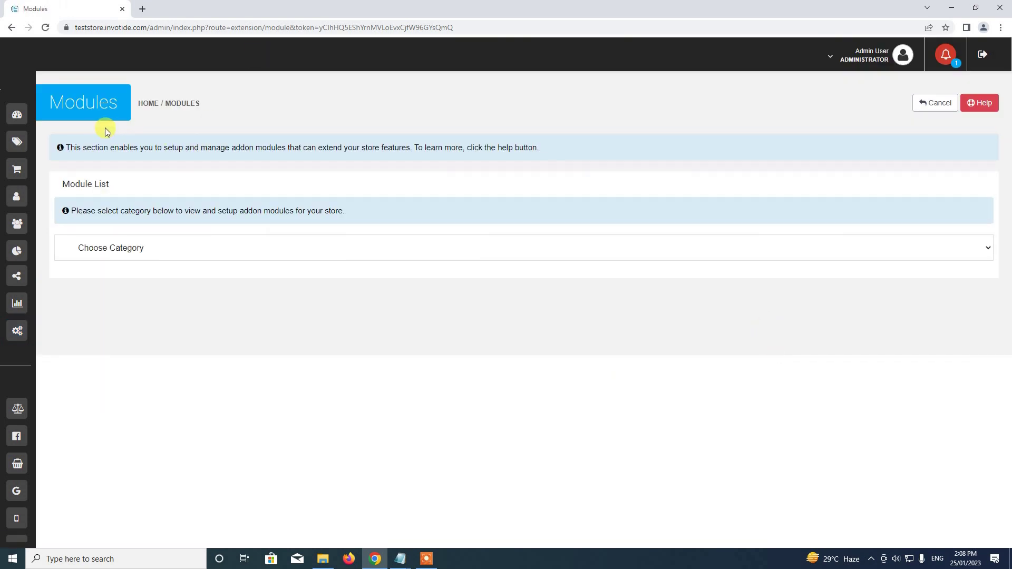
{"action": "left_click", "coordinate": [221, 248]}
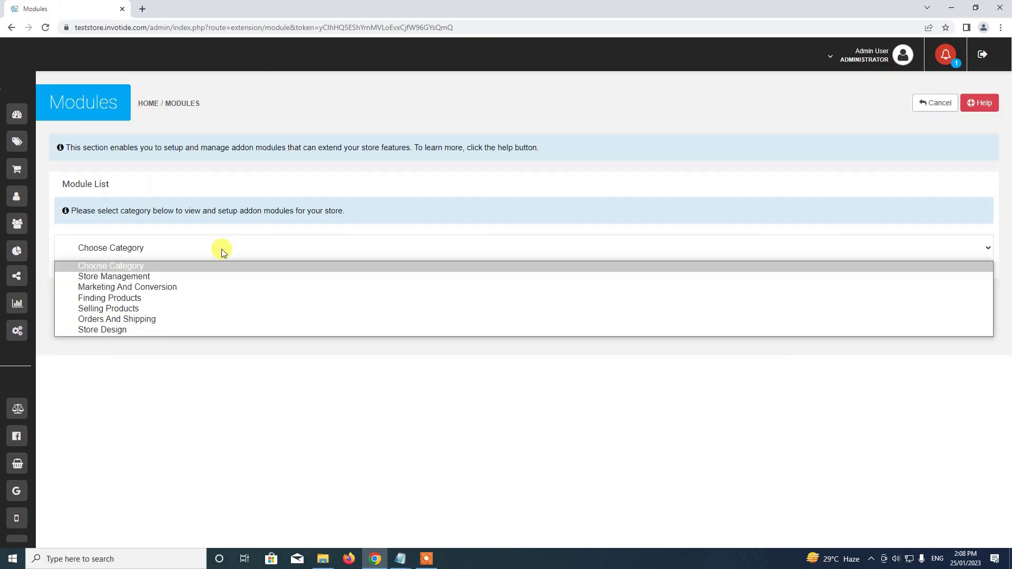
{"action": "left_click", "coordinate": [216, 287]}
{"action": "scroll", "coordinate": [315, 288], "scroll_direction": "down", "scroll_amount": 1}
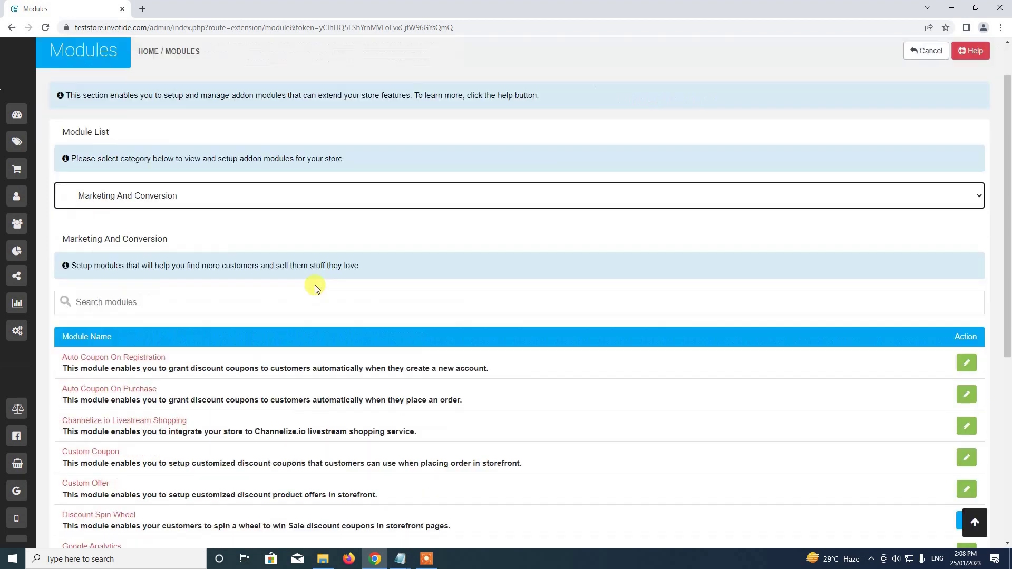
{"action": "scroll", "coordinate": [315, 288], "scroll_direction": "down", "scroll_amount": 6}
{"action": "scroll", "coordinate": [225, 198], "scroll_direction": "up", "scroll_amount": 4}
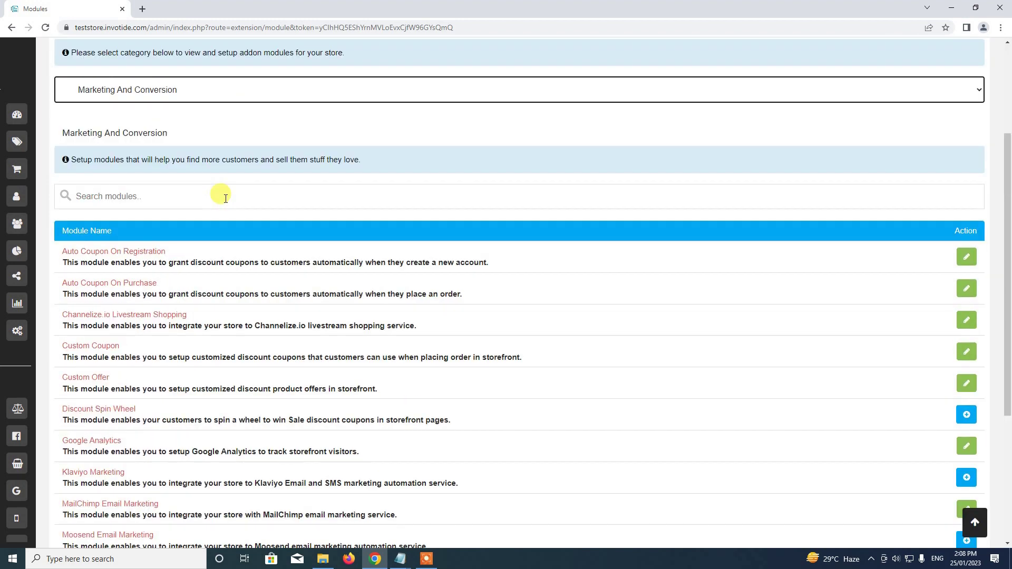
Search for 'shoppingfee' and open the ShoppingFeeder module's edit page.
{"action": "left_click", "coordinate": [203, 199]}
{"action": "type", "text": "s"}
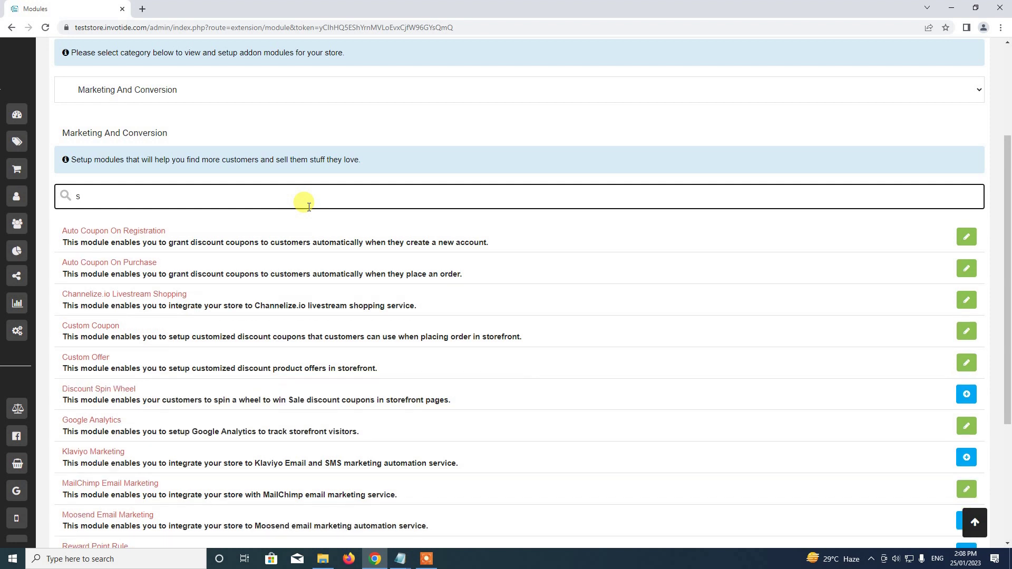
{"action": "type", "text": "hopping"}
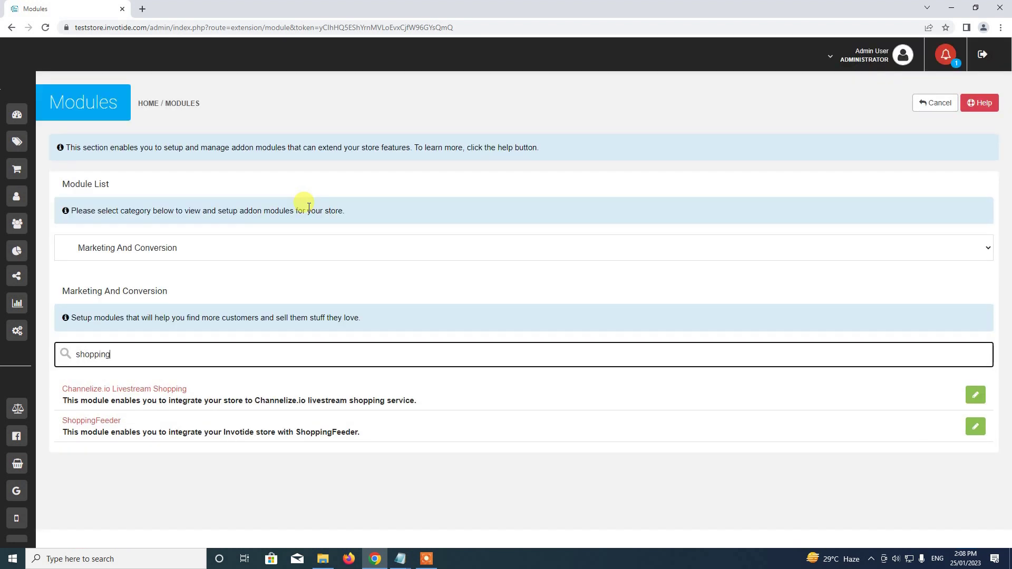
{"action": "type", "text": "feeder"}
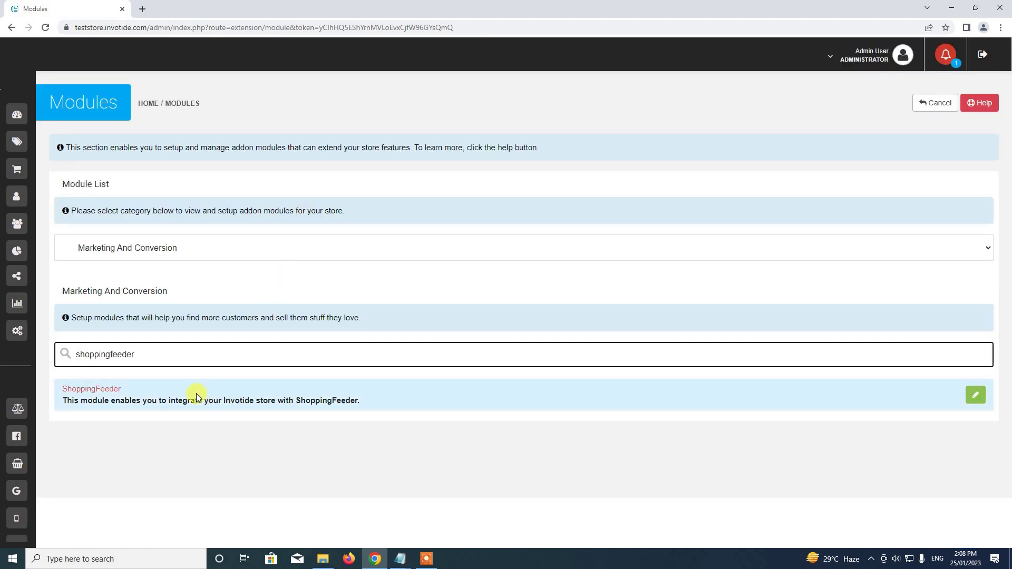
{"action": "left_click", "coordinate": [976, 397]}
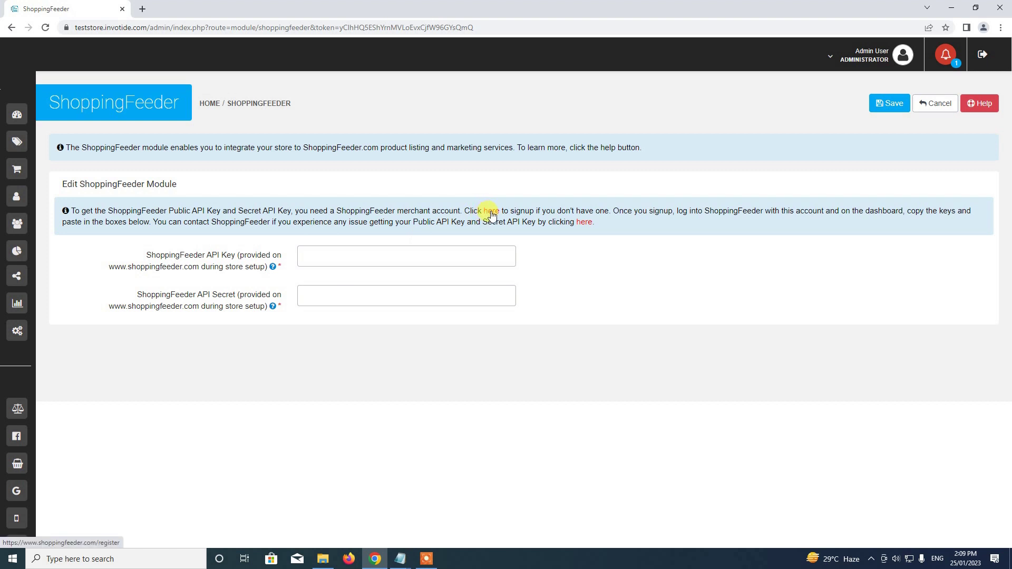
Open ShoppingFeeder's merchant sign-up page in a new tab via the info box's 'here' link.
{"action": "left_click", "coordinate": [491, 213]}
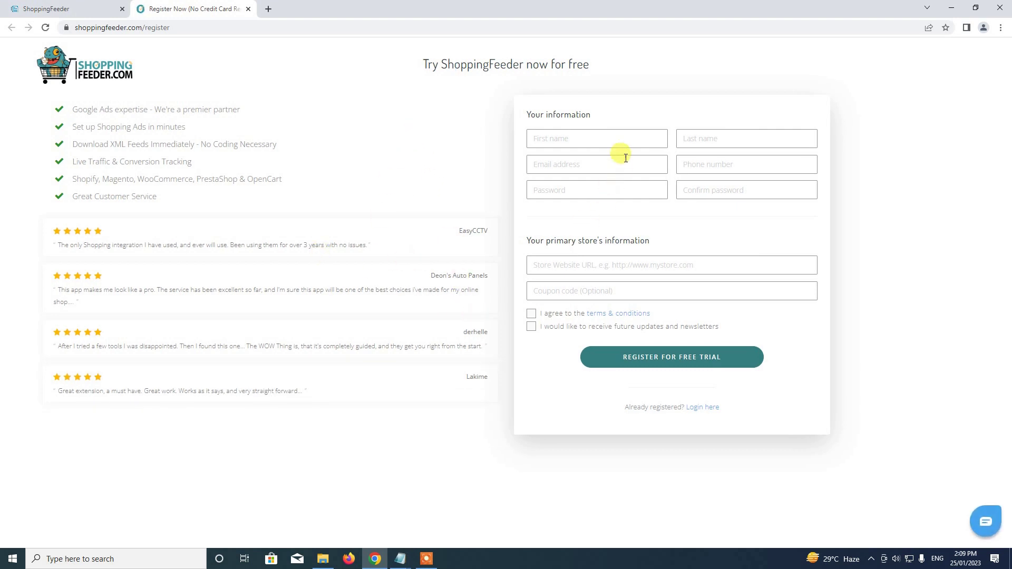
Fill in the account holder's name, e-mail address and phone number.
{"action": "left_click", "coordinate": [605, 139]}
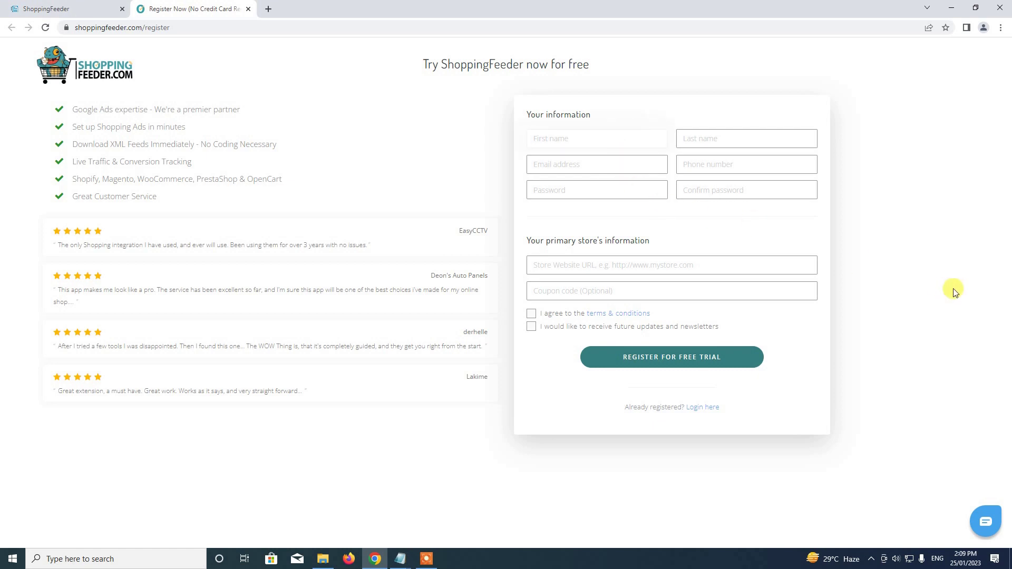
{"action": "key", "text": "Tab"}
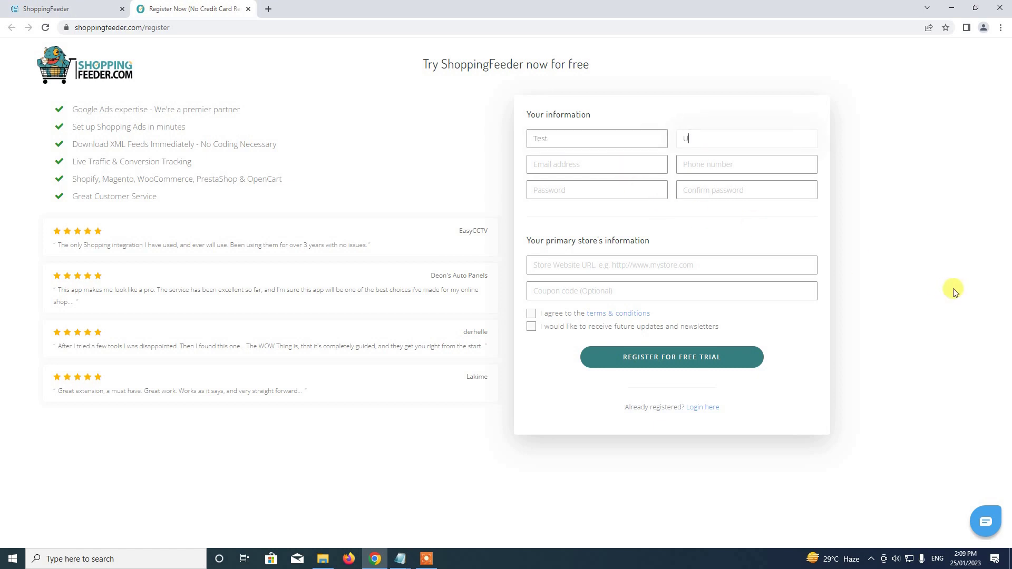
{"action": "key", "text": "Tab"}
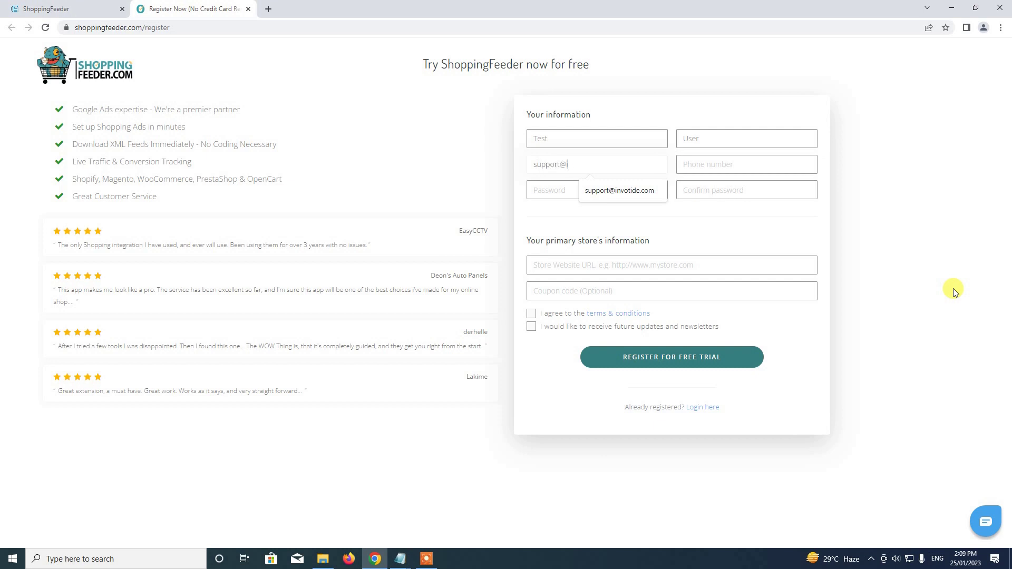
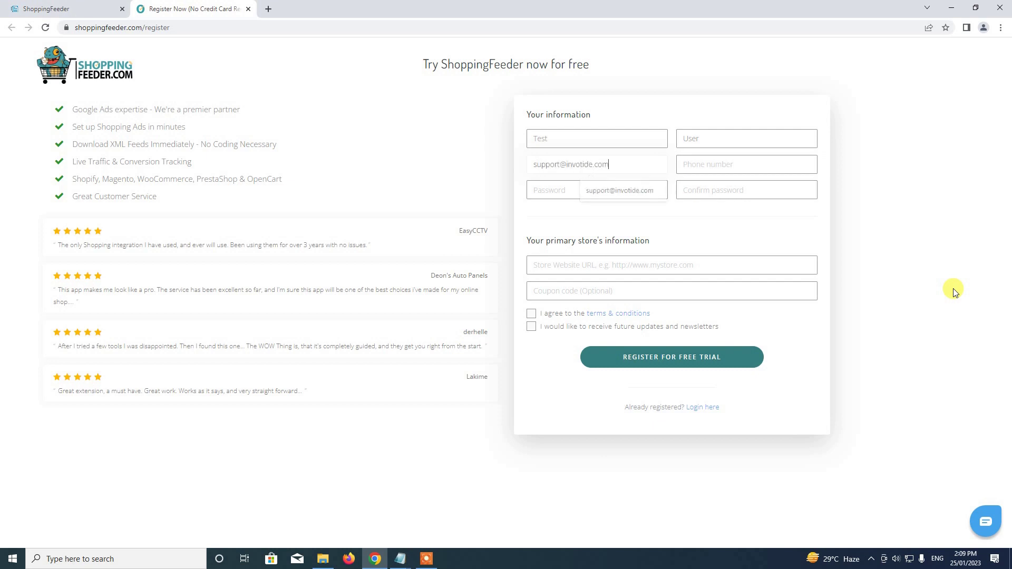
{"action": "key", "text": "Tab"}
{"action": "type", "text": "0"}
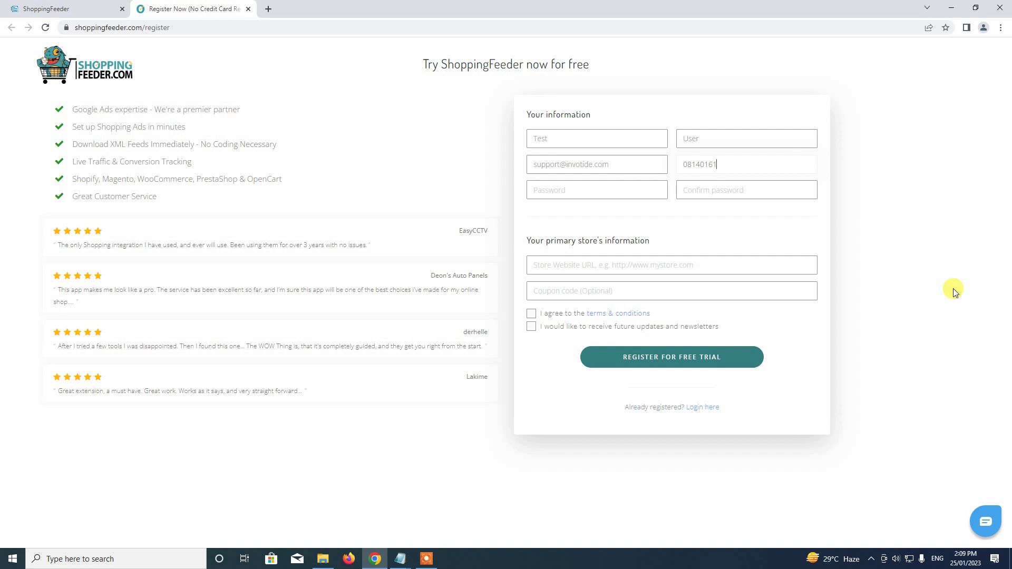
{"action": "type", "text": "0"}
Enter the account password and confirm it.
{"action": "left_click", "coordinate": [741, 189]}
{"action": "left_click", "coordinate": [555, 188]}
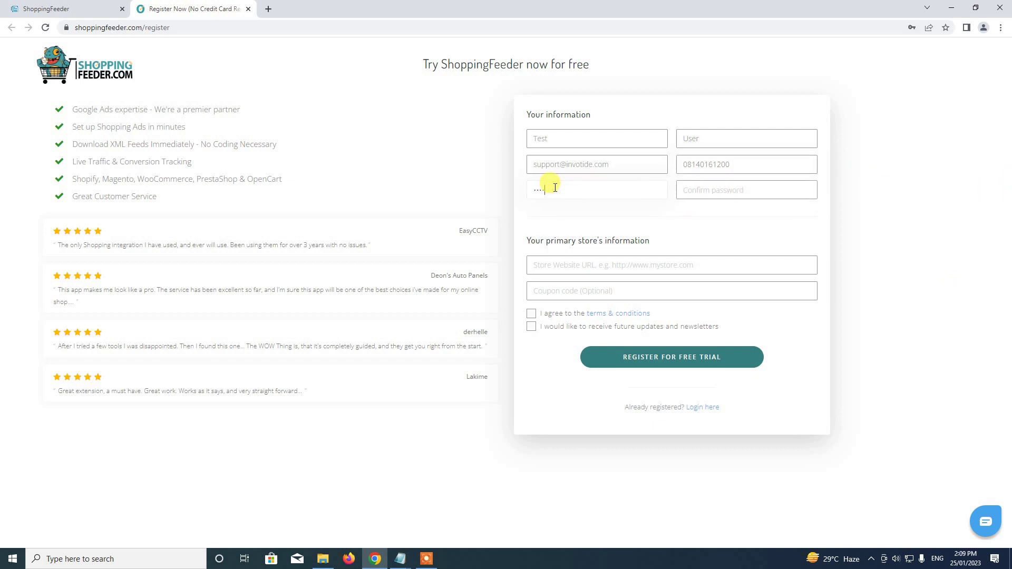
{"action": "left_click", "coordinate": [731, 192]}
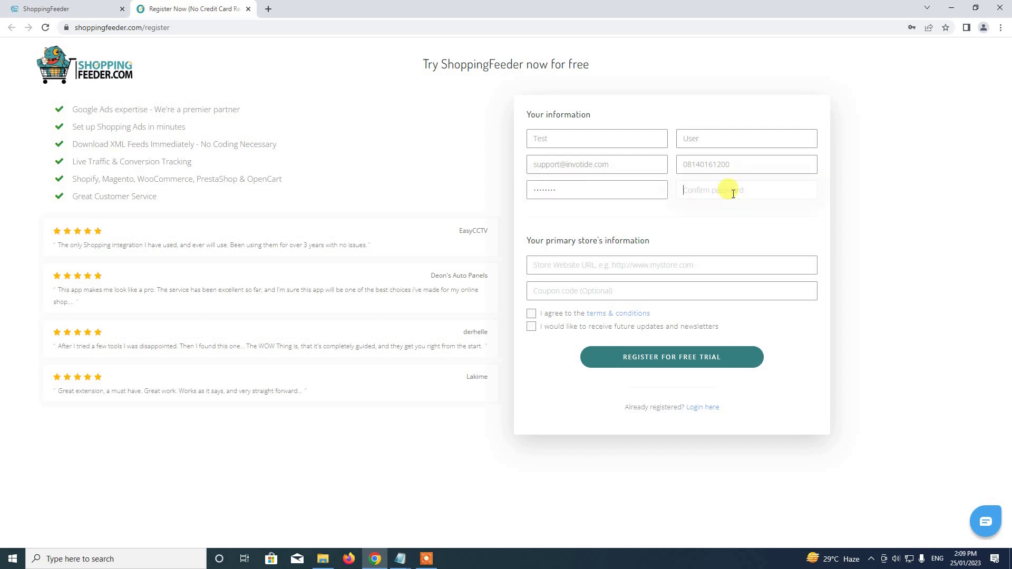
{"action": "type", "text": "••••••••"}
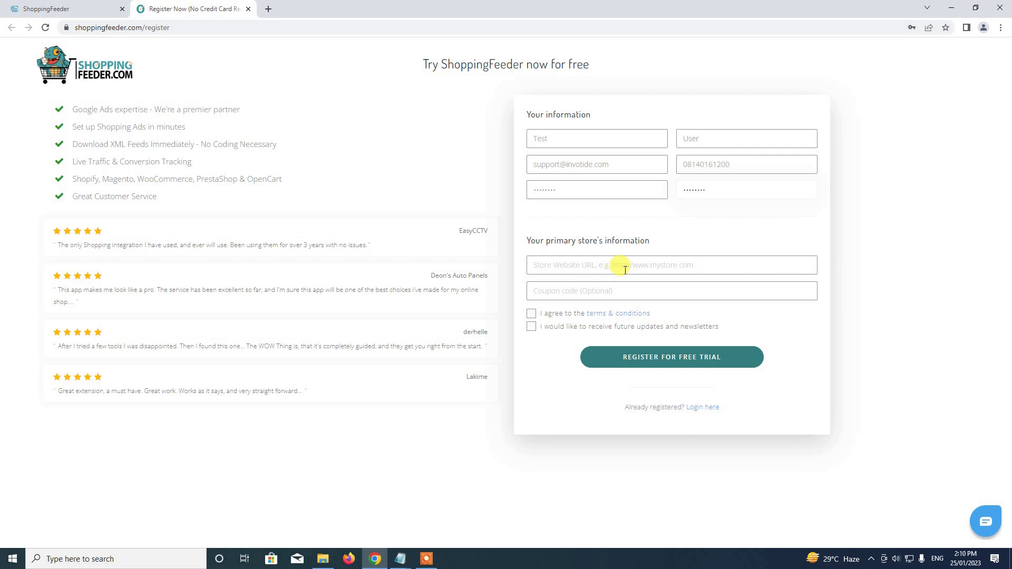
{"action": "left_click", "coordinate": [66, 5]}
{"action": "left_click_drag", "start_coordinate": [147, 28], "coordinate": [41, 30]}
{"action": "key", "text": "ctrl+c"}
{"action": "left_click", "coordinate": [151, 8]}
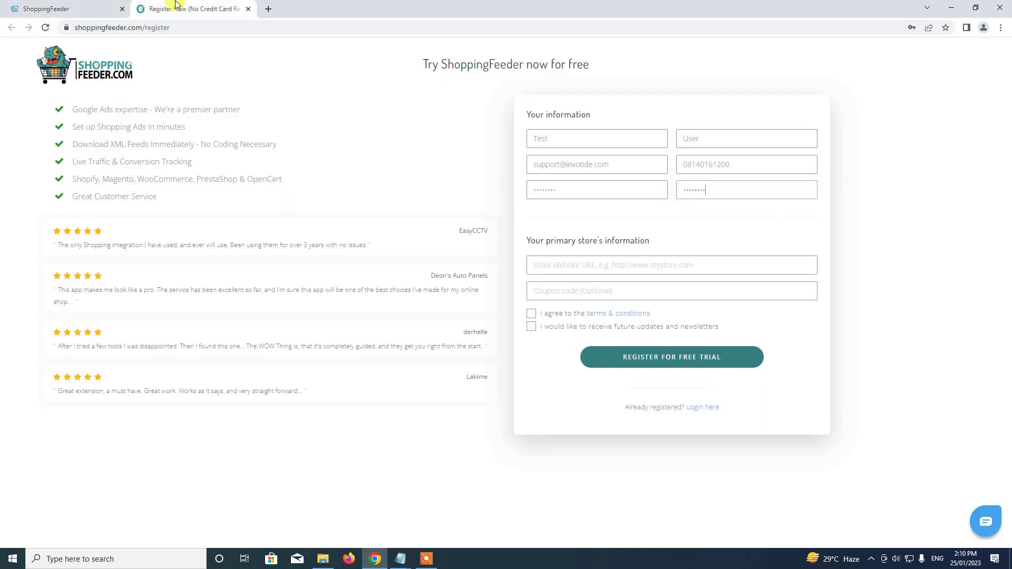
{"action": "left_click", "coordinate": [580, 266]}
{"action": "key", "text": "ctrl+v"}
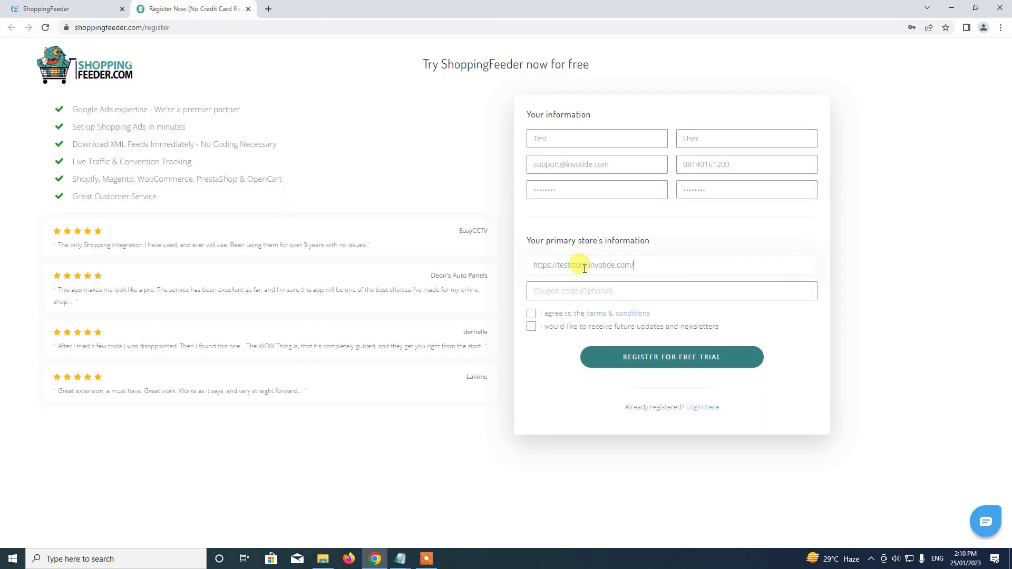
{"action": "left_click", "coordinate": [673, 249]}
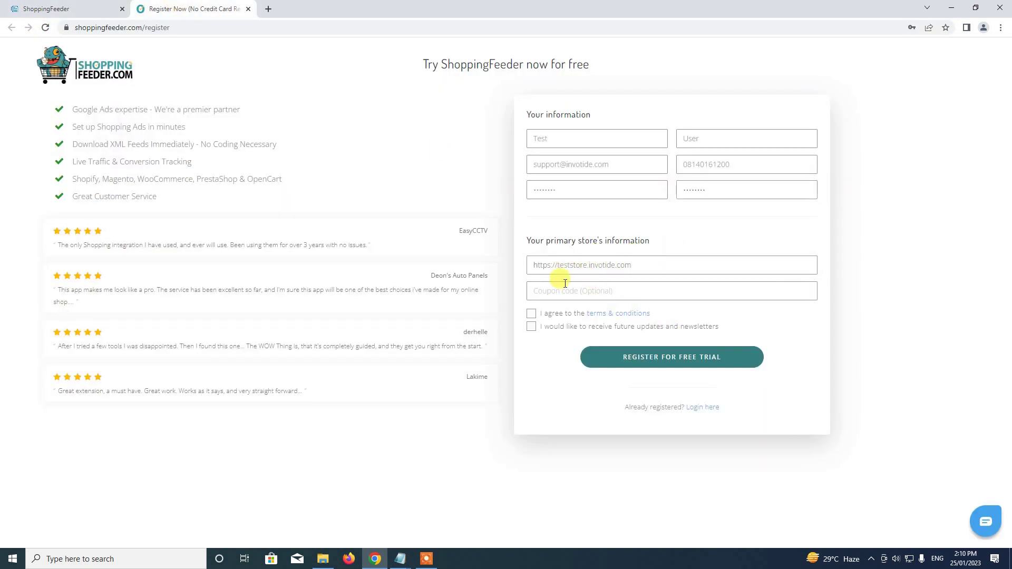
{"action": "left_click", "coordinate": [531, 313]}
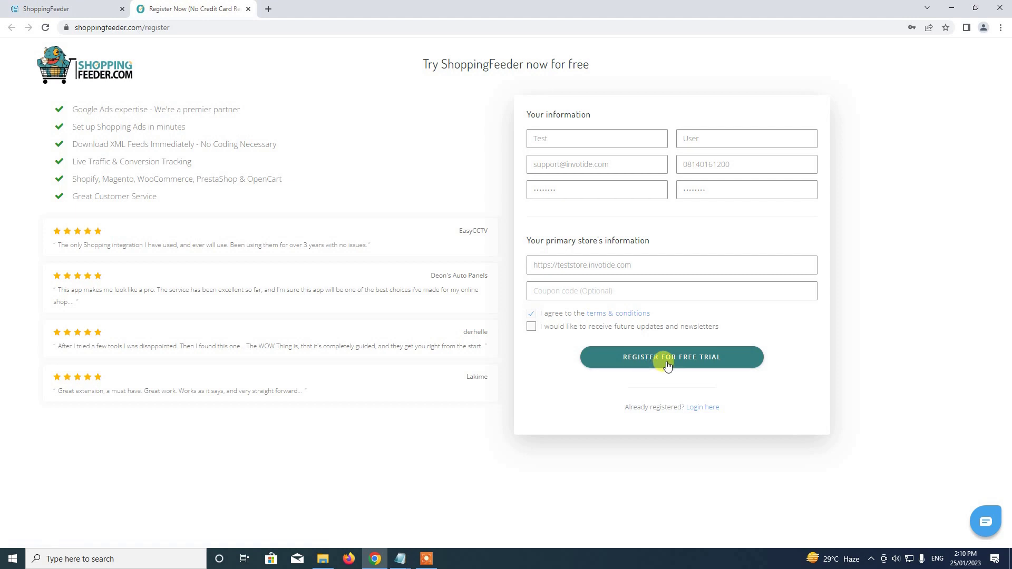
{"action": "left_click", "coordinate": [728, 366]}
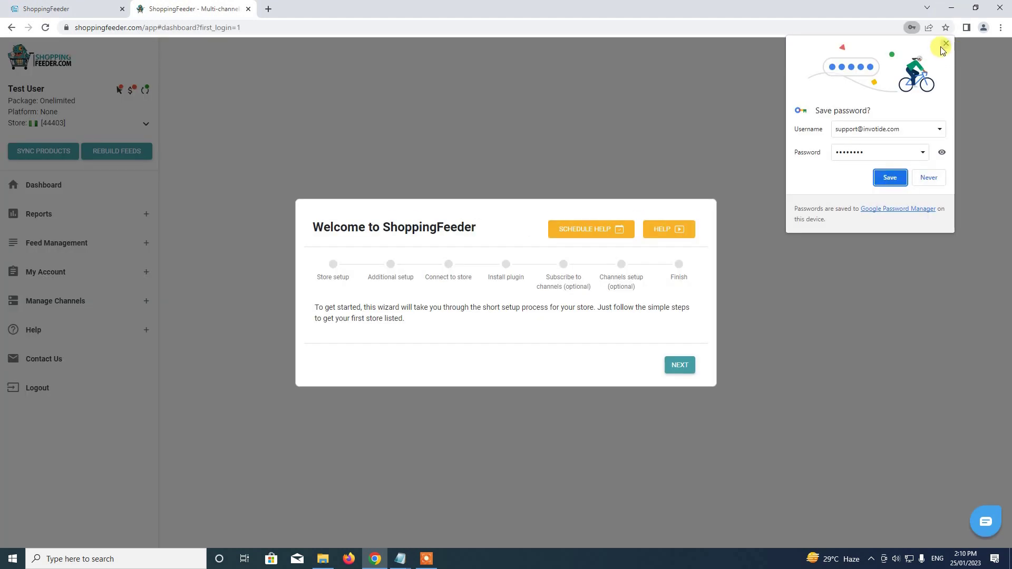
Dismiss the save-password prompt and advance the Welcome wizard to Basic store info and platform.
{"action": "left_click", "coordinate": [945, 46]}
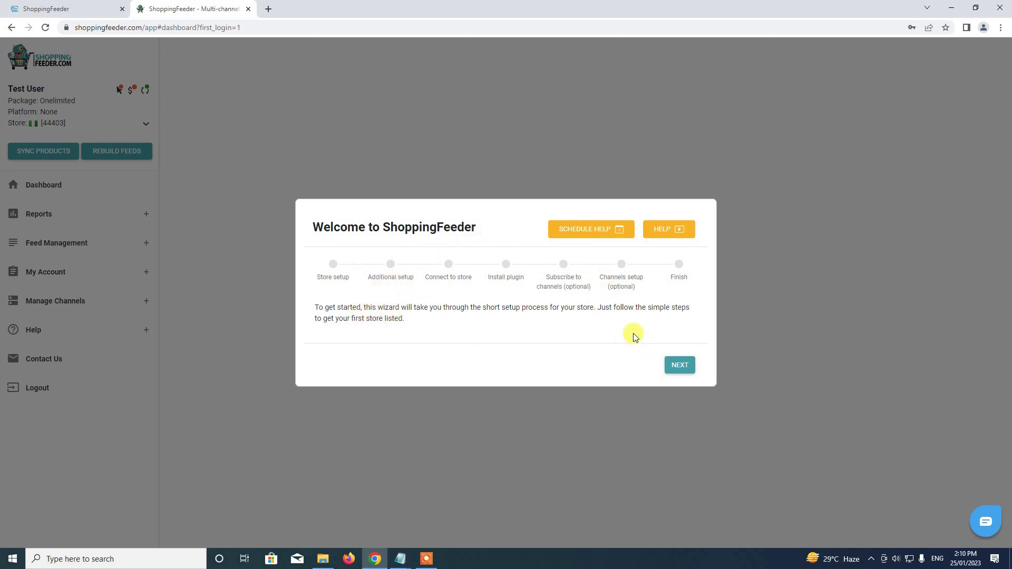
{"action": "left_click", "coordinate": [680, 368]}
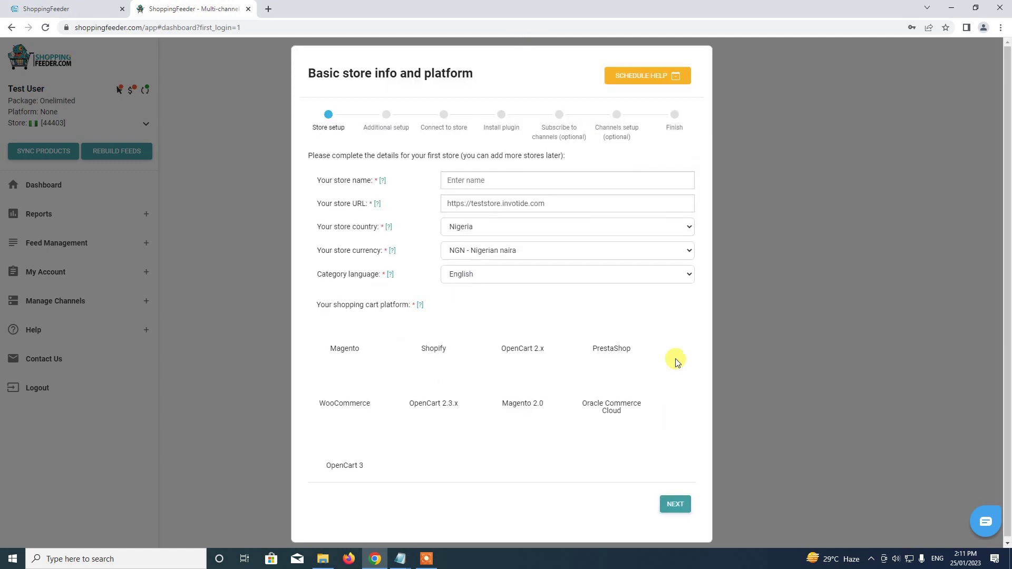
Name the store 'Test Shop', select OpenCart 2.x as the platform, and submit.
{"action": "left_click", "coordinate": [477, 180]}
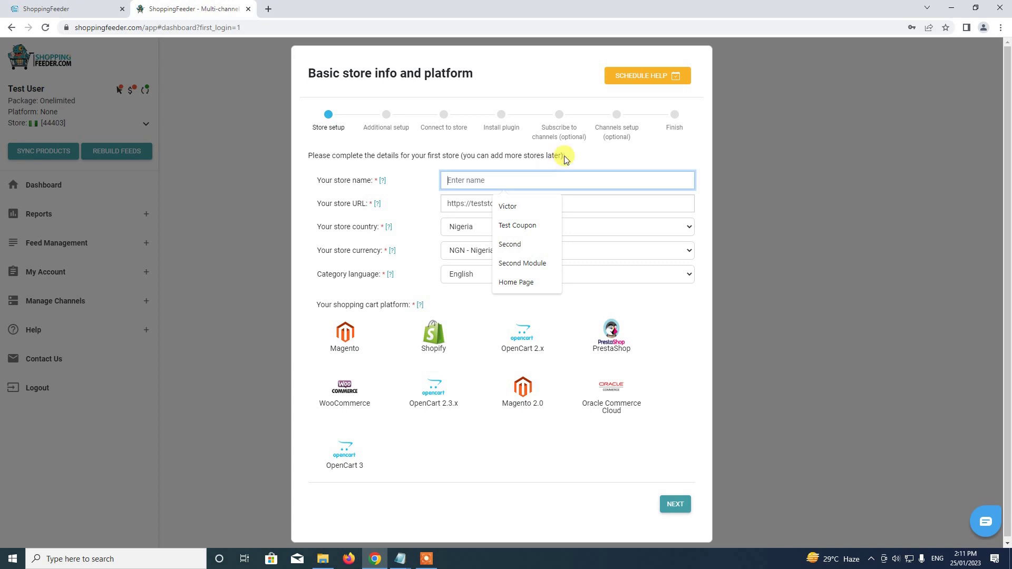
{"action": "type", "text": "Test Shop"}
{"action": "left_click", "coordinate": [567, 158]}
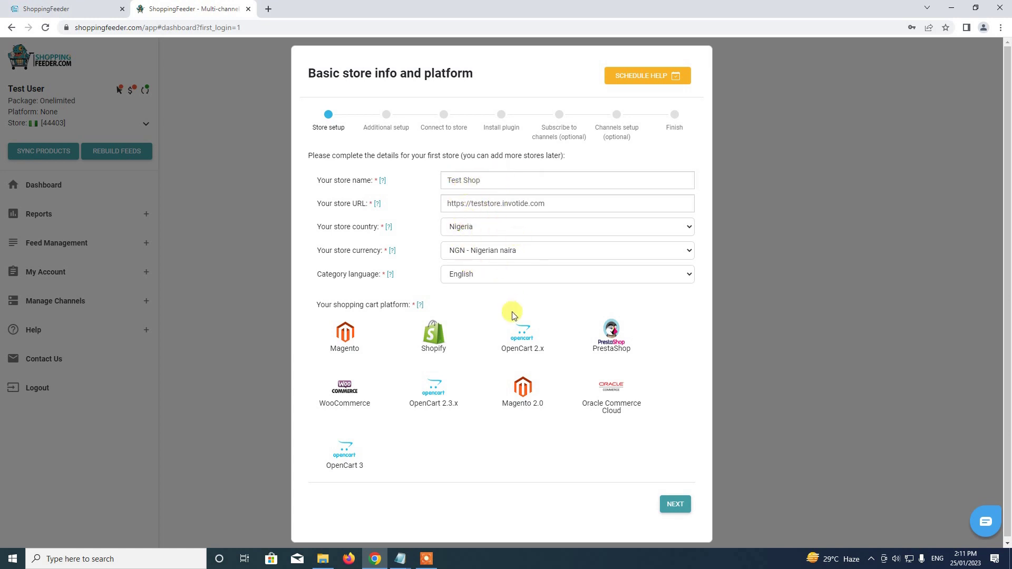
{"action": "scroll", "coordinate": [471, 369], "scroll_direction": "down", "scroll_amount": 1}
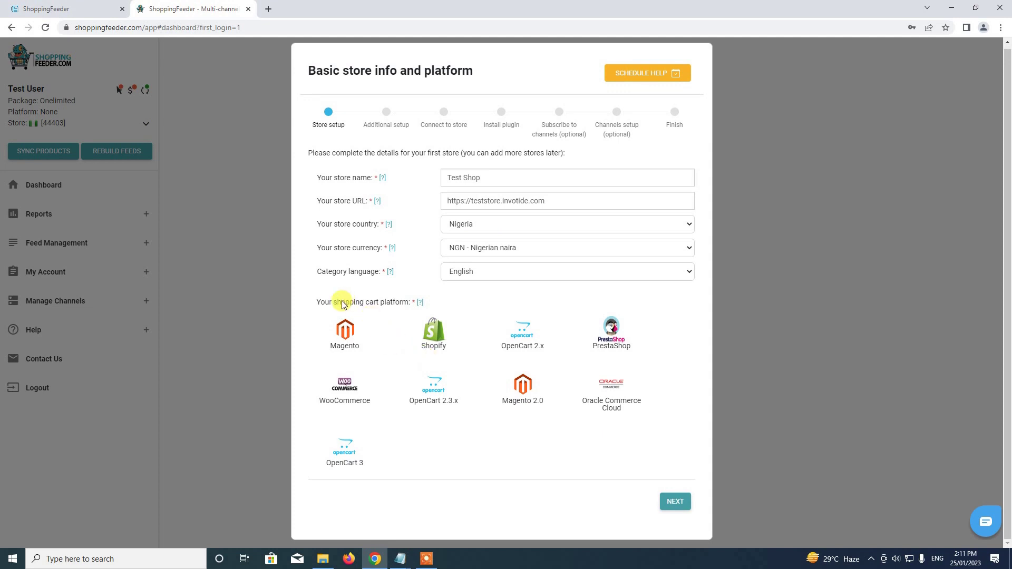
{"action": "left_click", "coordinate": [521, 341]}
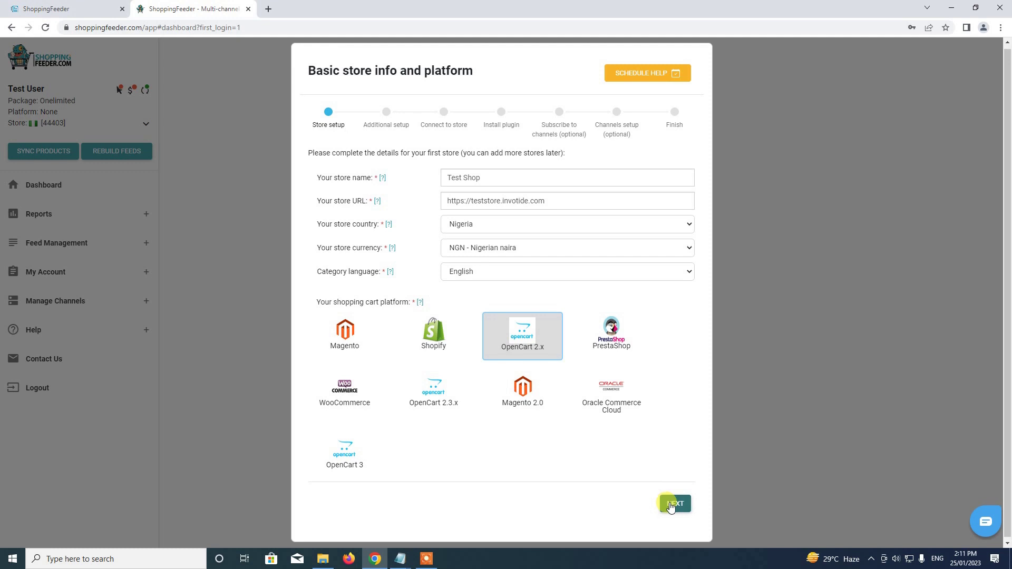
{"action": "left_click", "coordinate": [671, 506]}
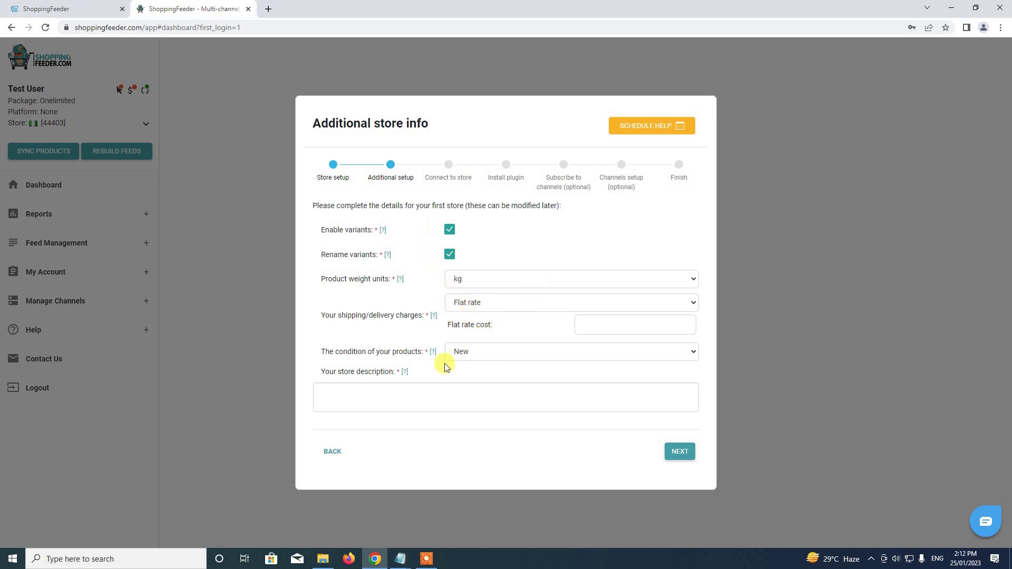
Enter 'This is a test store' as the store description and submit the additional info.
{"action": "left_click", "coordinate": [429, 393]}
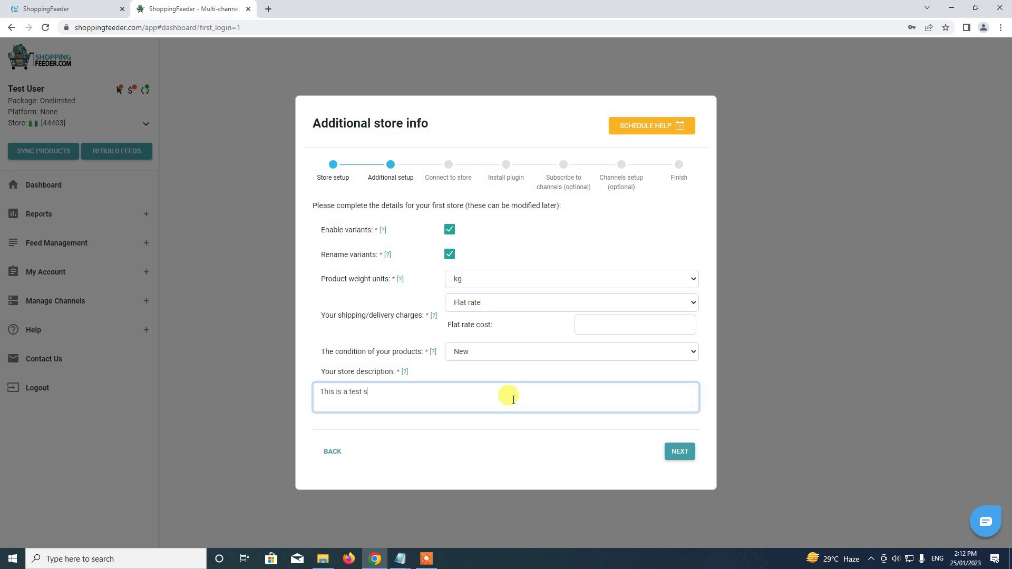
{"action": "left_click", "coordinate": [680, 452]}
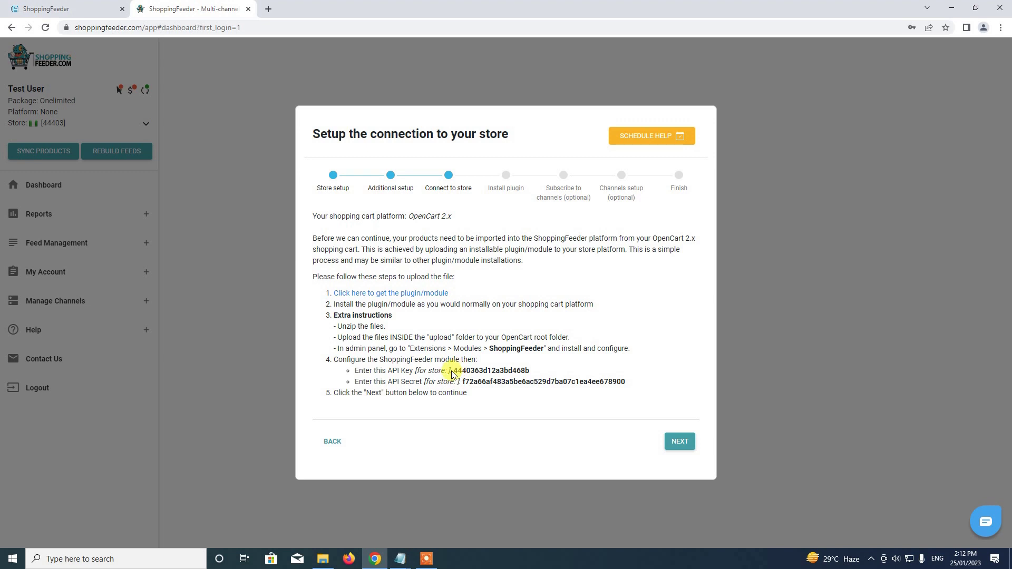
Copy the ShoppingFeeder API key into the Invotide module's API Key field.
{"action": "left_click_drag", "start_coordinate": [454, 375], "coordinate": [525, 376]}
{"action": "key", "text": "ctrl+c"}
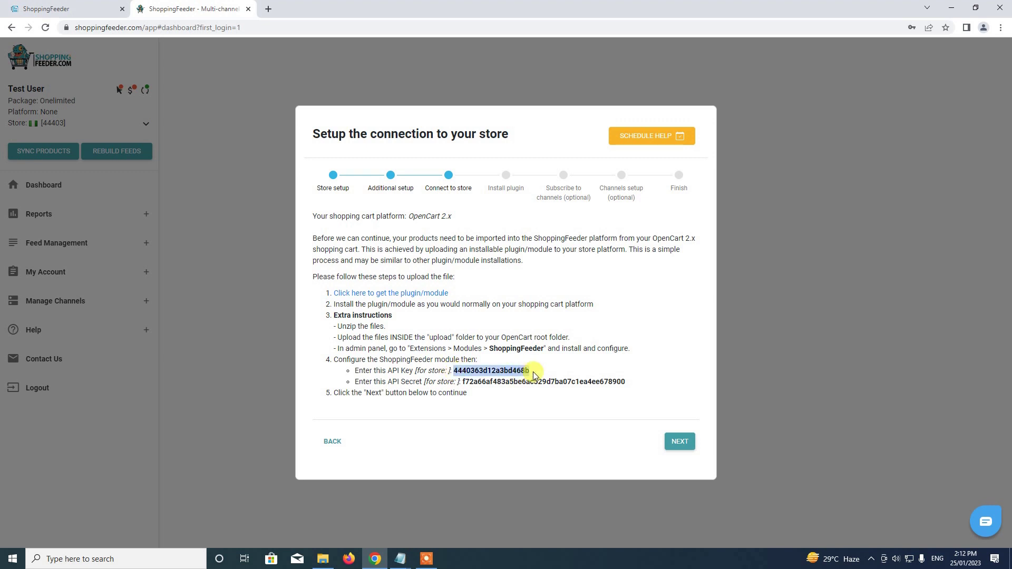
{"action": "left_click", "coordinate": [64, 9]}
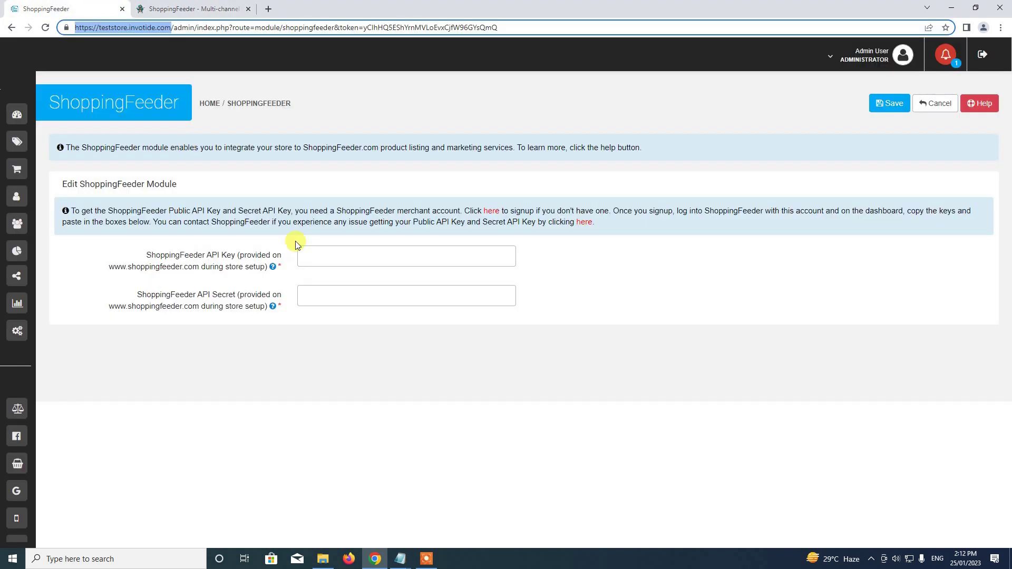
{"action": "left_click", "coordinate": [313, 267]}
{"action": "key", "text": "ctrl+v"}
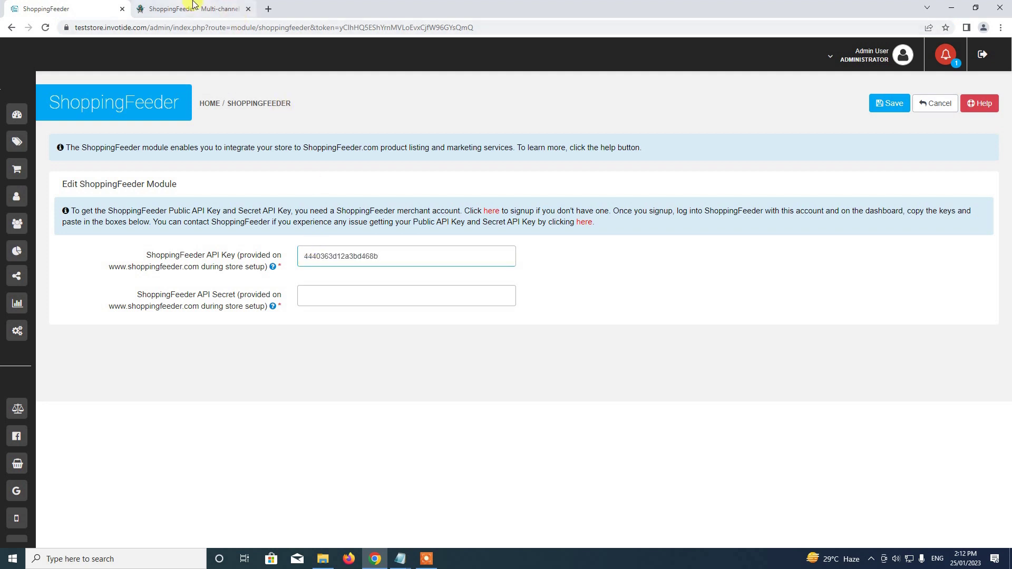
{"action": "left_click", "coordinate": [232, 9]}
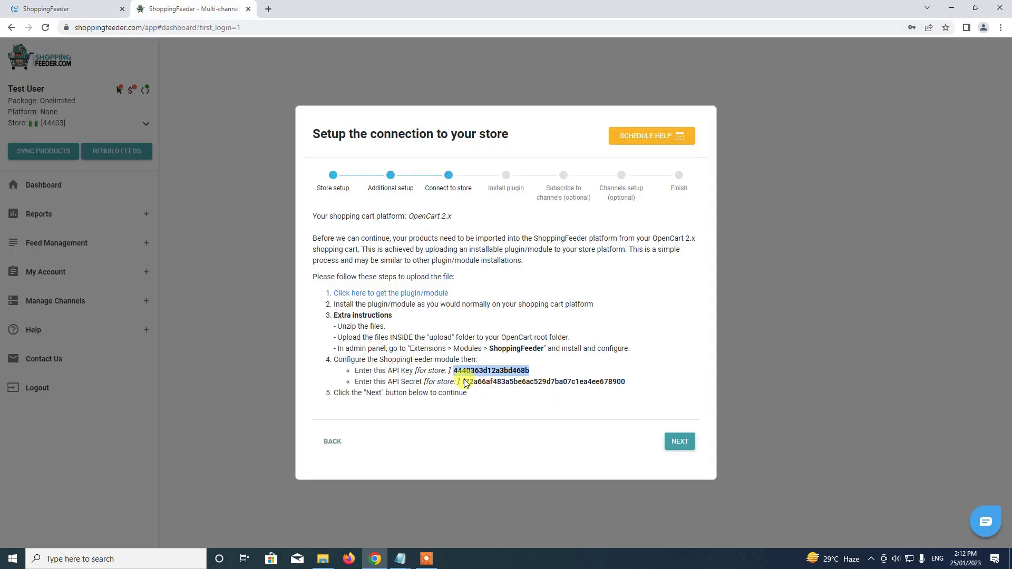
Copy the API secret into the API Secret field and save the module.
{"action": "left_click_drag", "start_coordinate": [466, 381], "coordinate": [639, 385]}
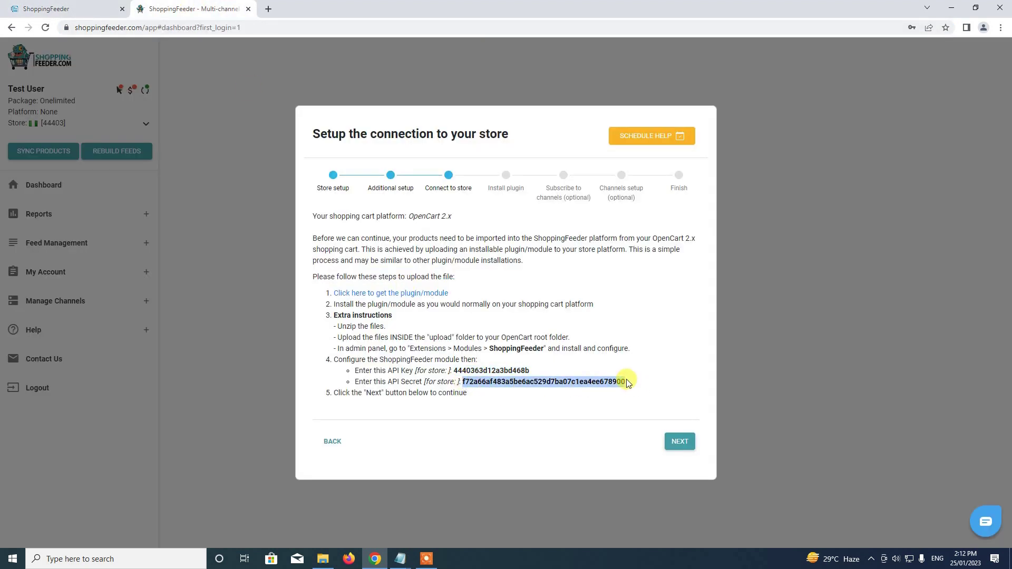
{"action": "key", "text": "ctrl+c"}
{"action": "left_click", "coordinate": [106, 9]}
{"action": "left_click", "coordinate": [338, 297]}
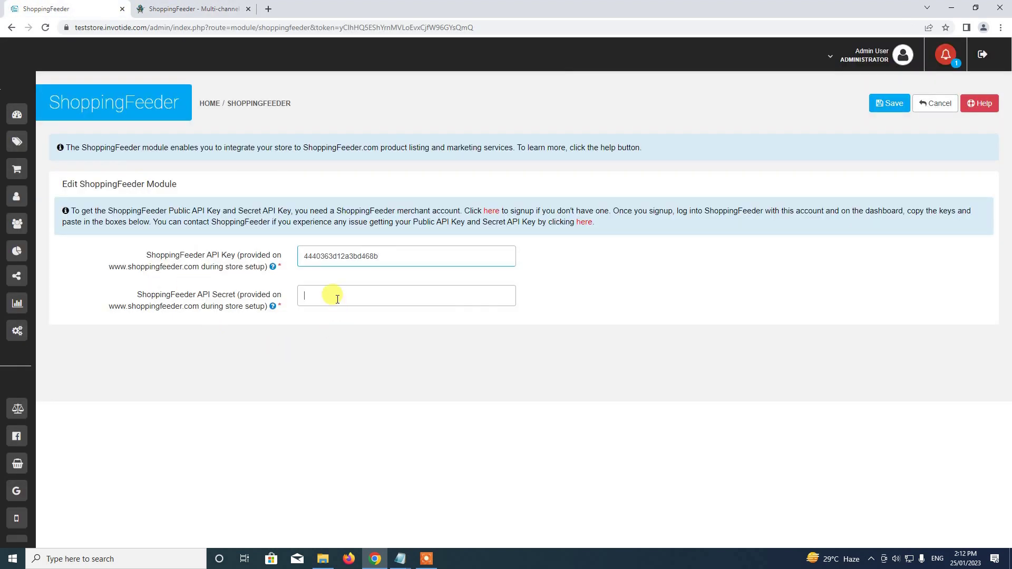
{"action": "key", "text": "ctrl+v"}
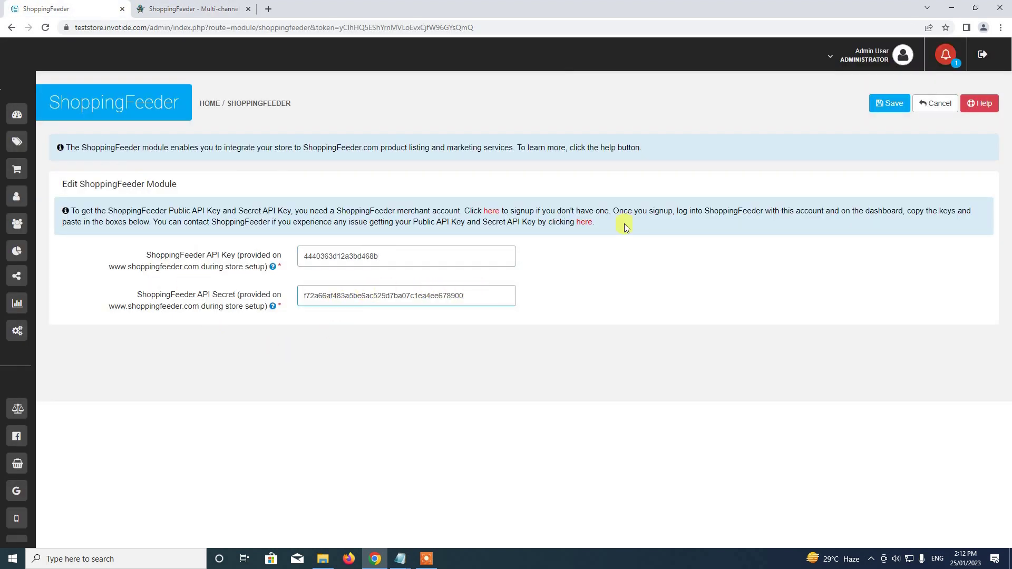
{"action": "left_click", "coordinate": [888, 102]}
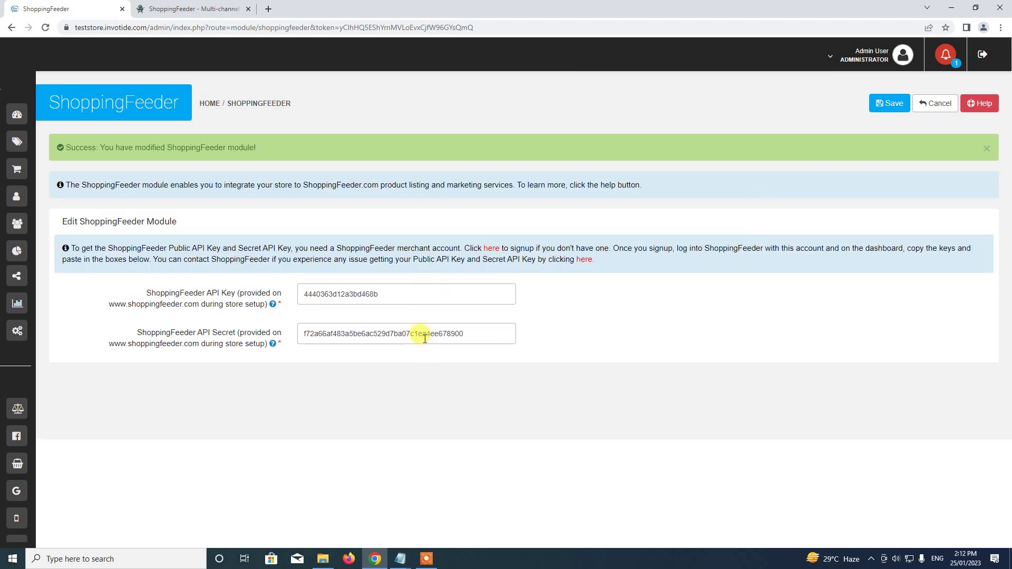
{"action": "left_click", "coordinate": [205, 9]}
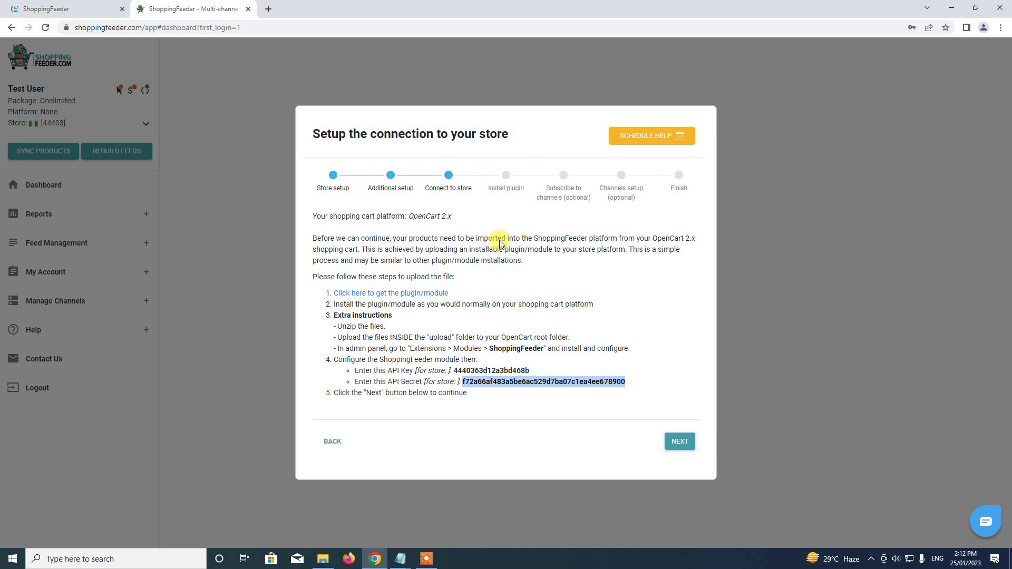
Continue past the store connection step and verify the plugin installation.
{"action": "left_click", "coordinate": [609, 337]}
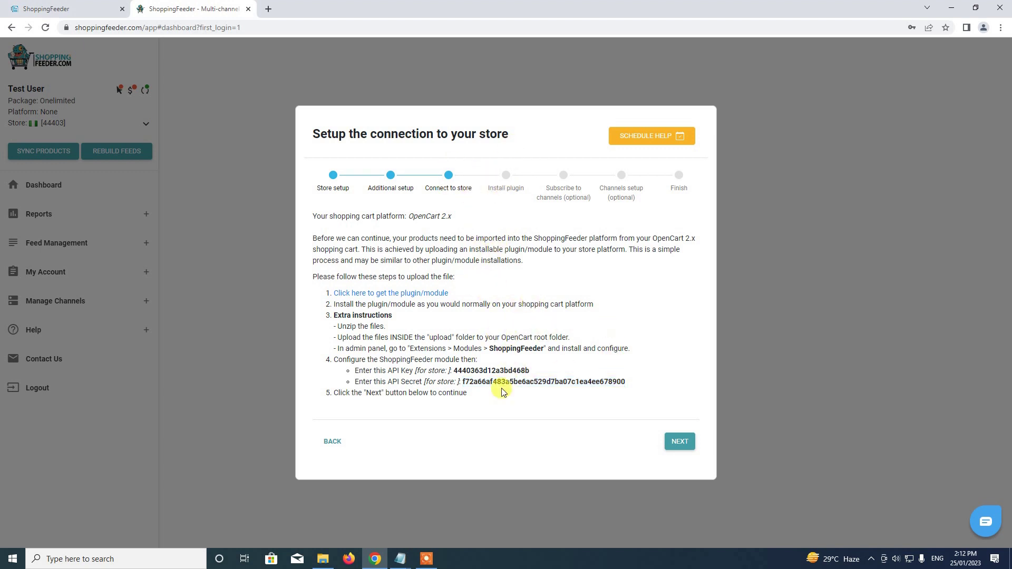
{"action": "left_click", "coordinate": [680, 444]}
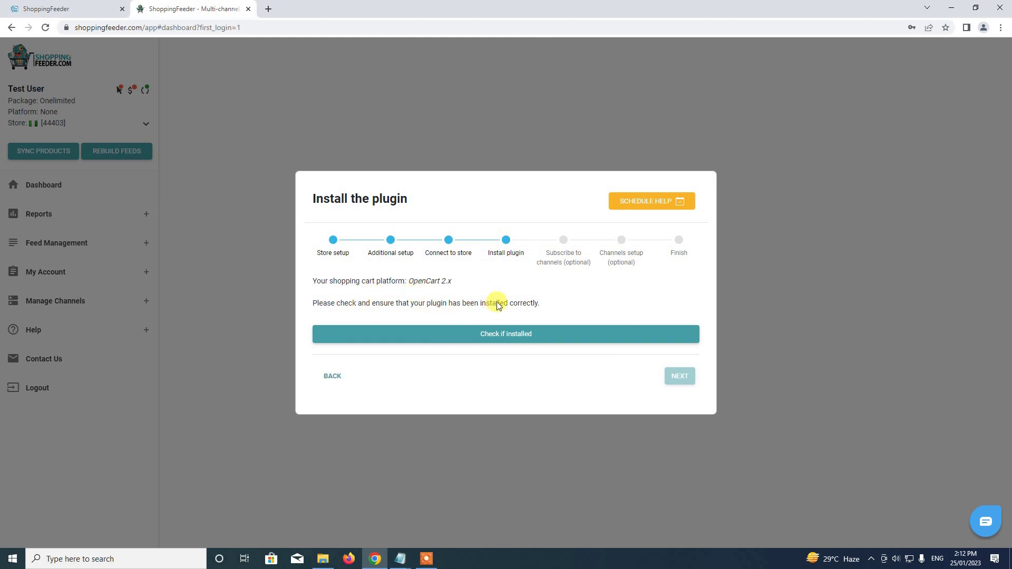
{"action": "left_click", "coordinate": [509, 335]}
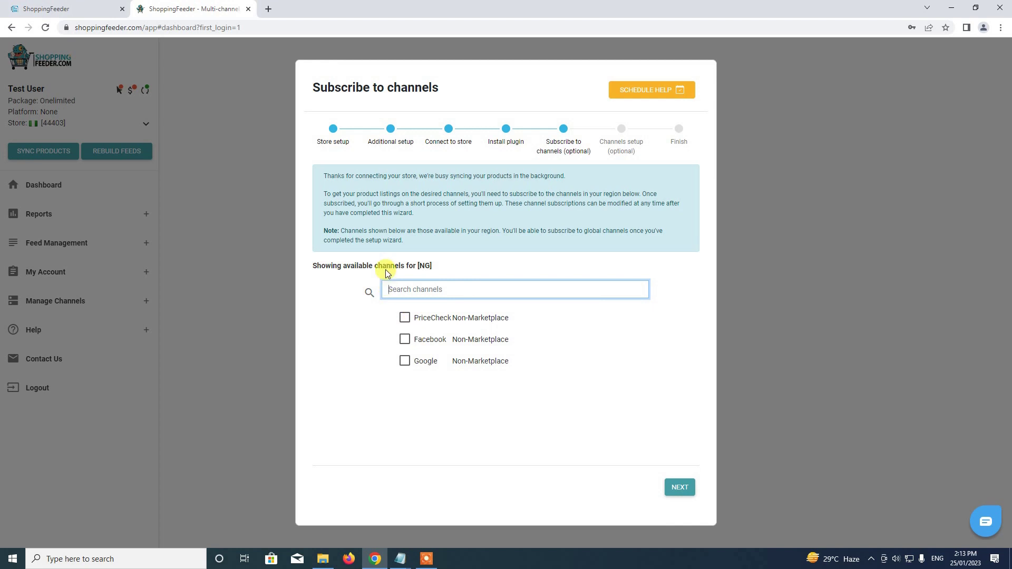
Subscribe to the Google and PriceCheck channels and continue to channel setup.
{"action": "left_click", "coordinate": [405, 363]}
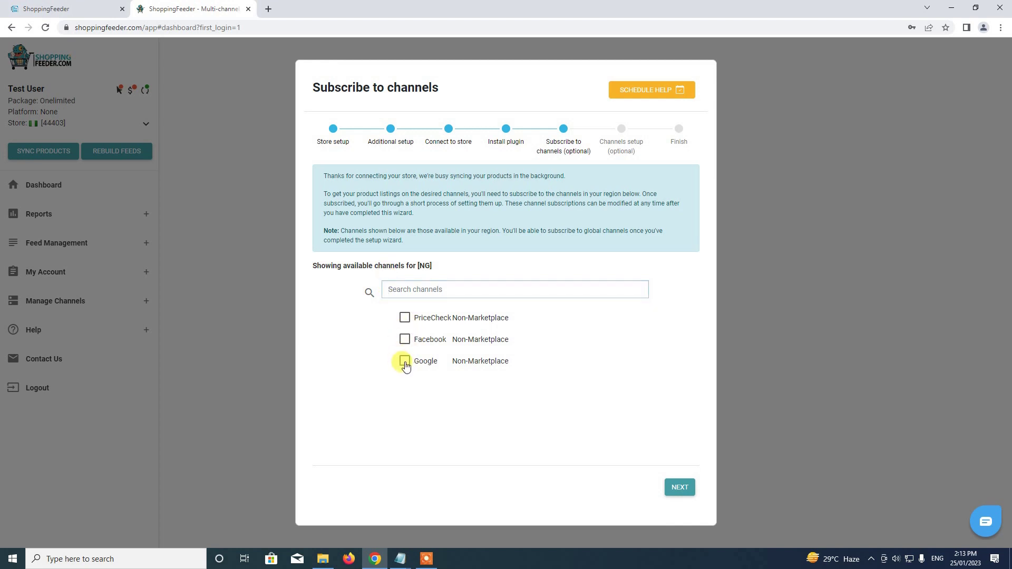
{"action": "left_click", "coordinate": [405, 318]}
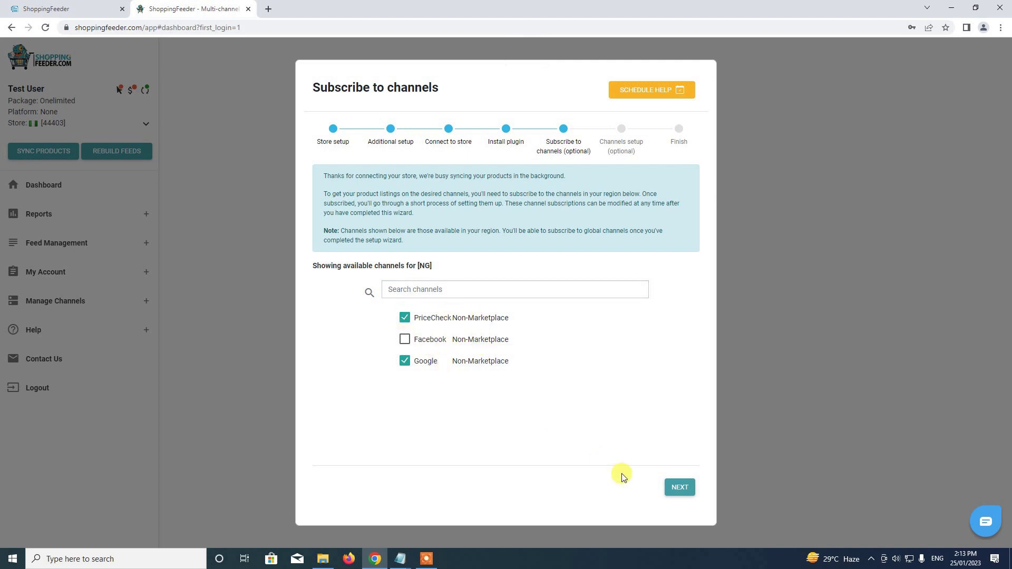
{"action": "left_click", "coordinate": [680, 488]}
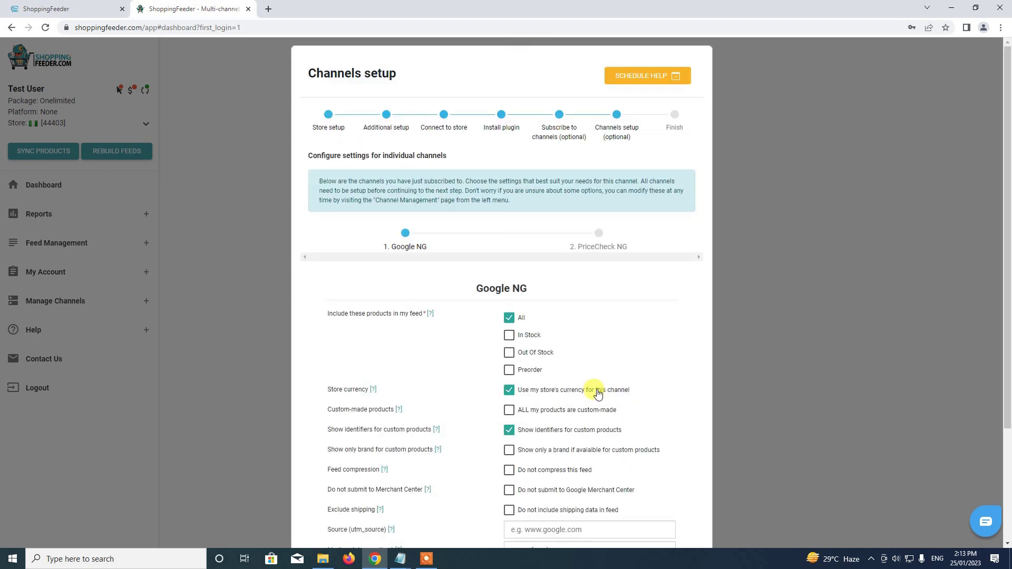
Save the Google NG and PriceCheck NG channel settings with all products included.
{"action": "scroll", "coordinate": [486, 394], "scroll_direction": "down", "scroll_amount": 3}
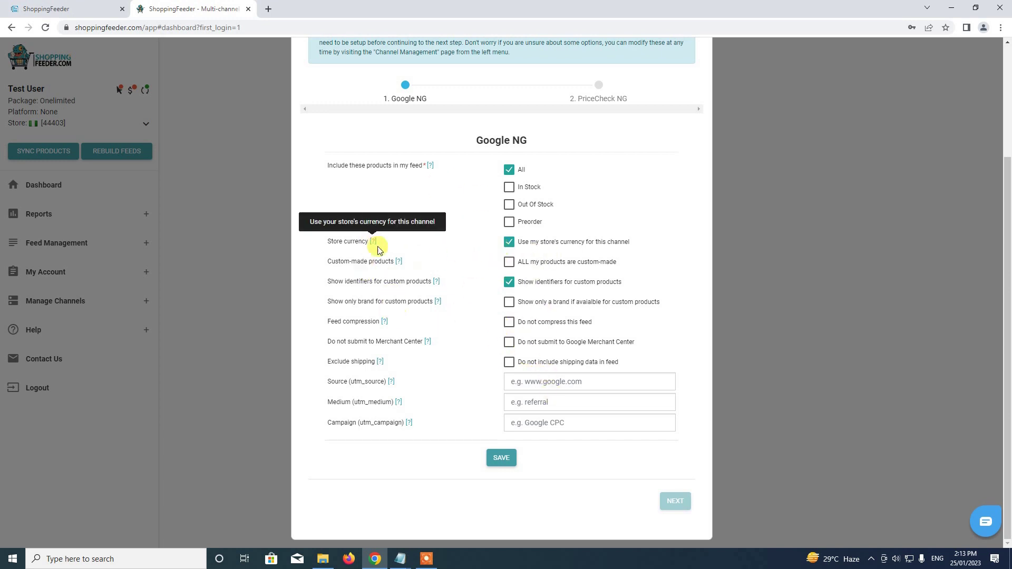
{"action": "mouse_move", "coordinate": [396, 262]}
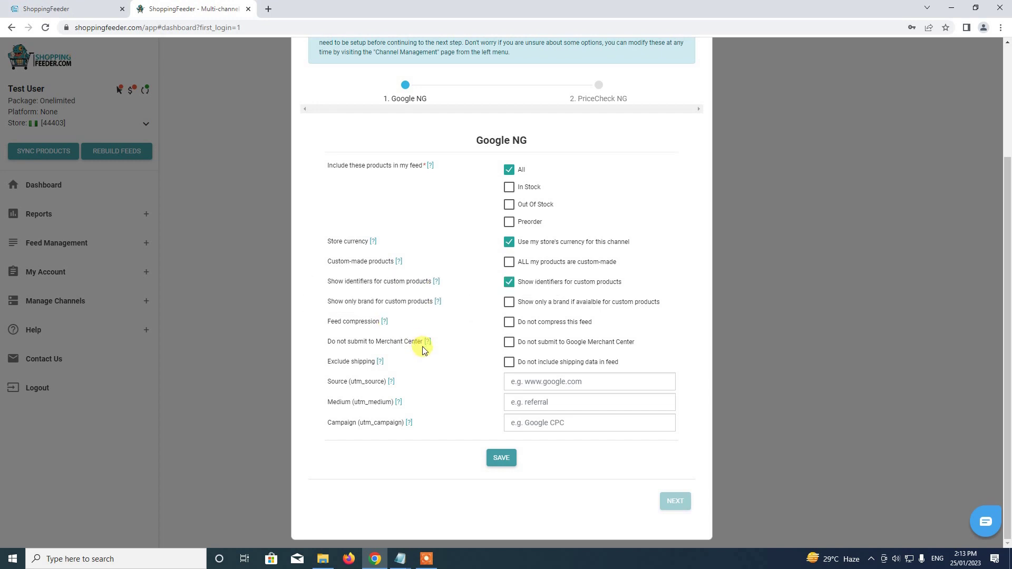
{"action": "mouse_move", "coordinate": [378, 363]}
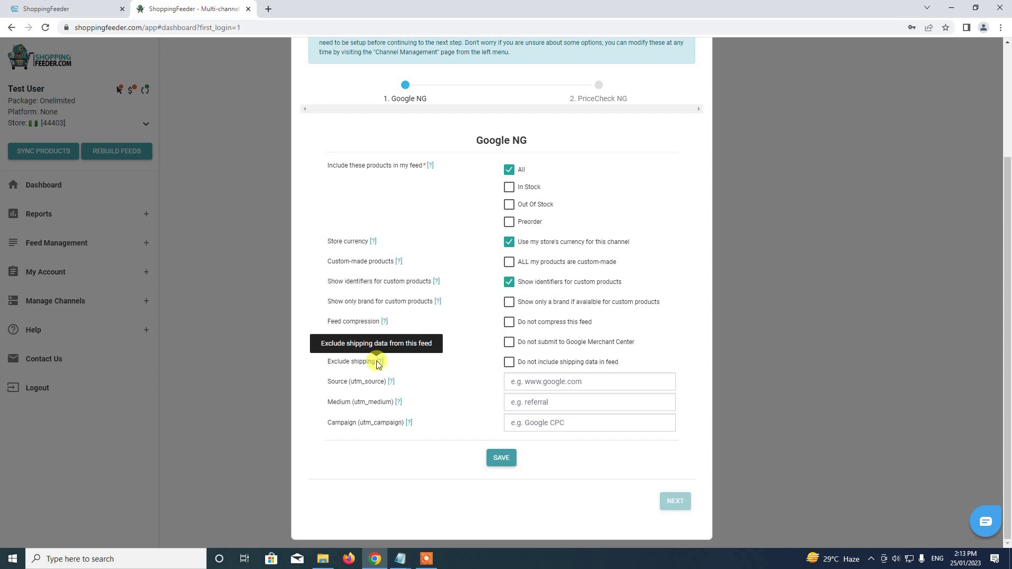
{"action": "mouse_move", "coordinate": [408, 423]}
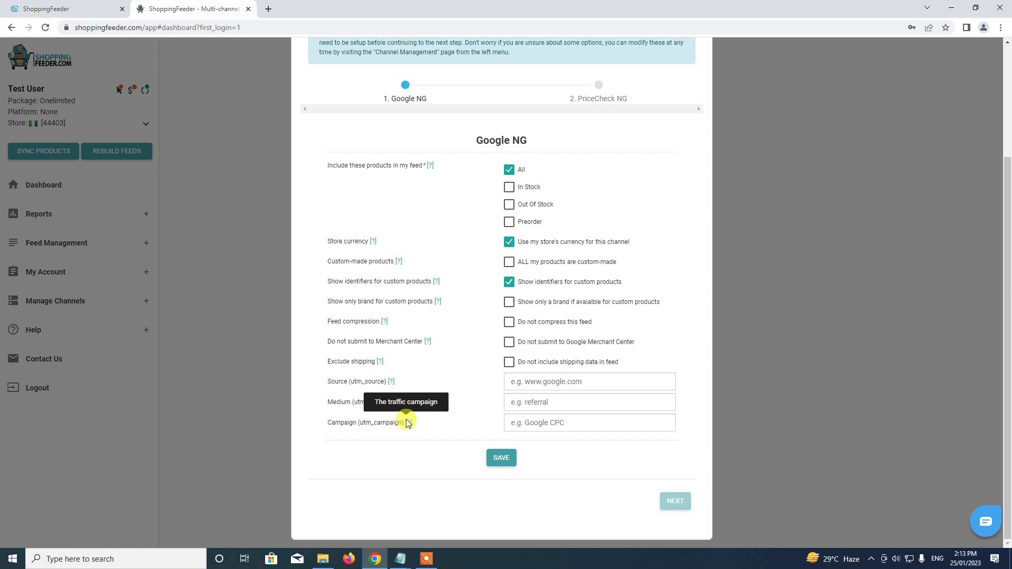
{"action": "left_click", "coordinate": [511, 452]}
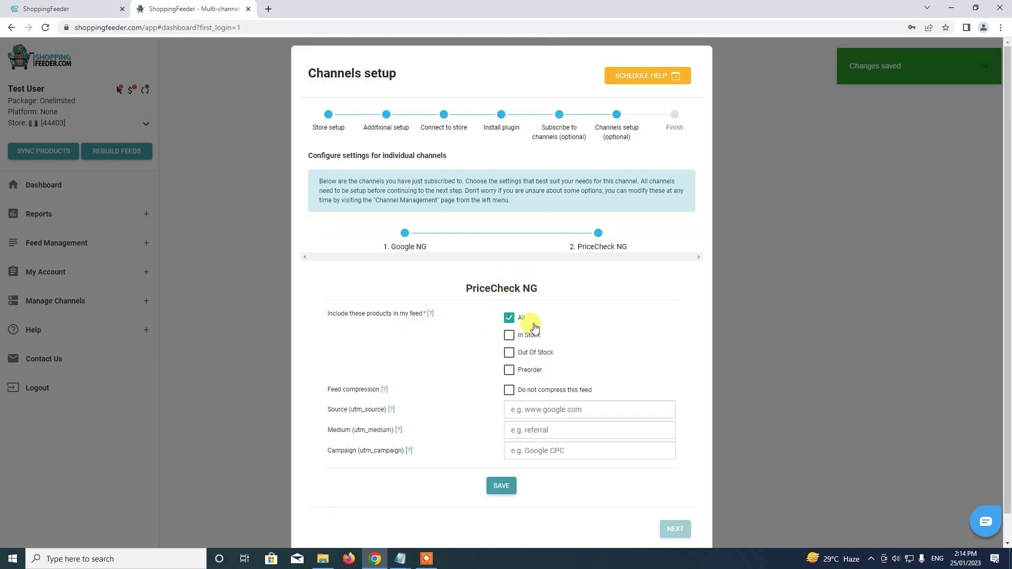
{"action": "scroll", "coordinate": [593, 265], "scroll_direction": "down", "scroll_amount": 1}
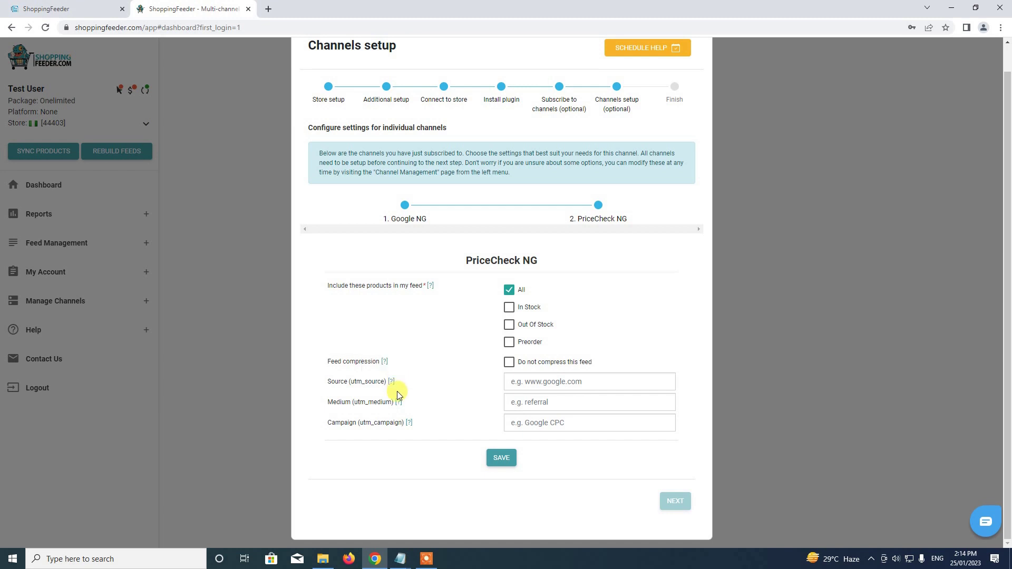
{"action": "left_click", "coordinate": [502, 457]}
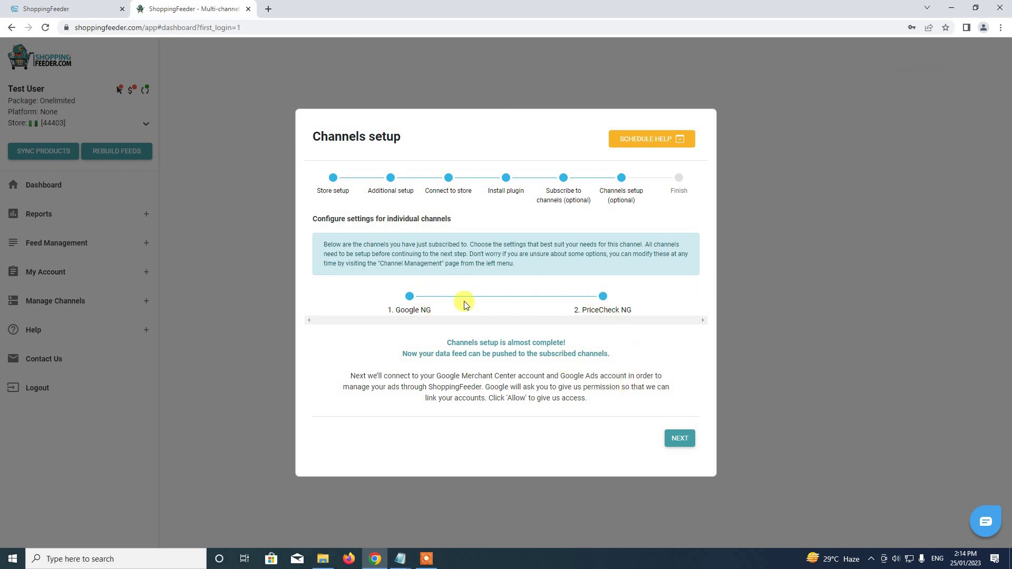
Skip Google Merchant Center and close the finished wizard to reach the 28% Progress Checklist.
{"action": "left_click", "coordinate": [680, 441]}
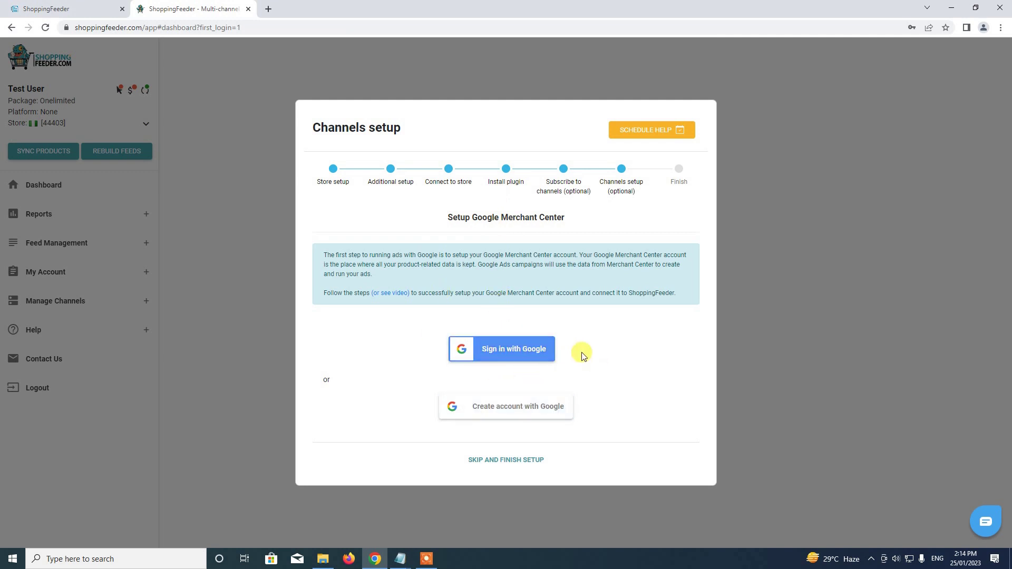
{"action": "left_click", "coordinate": [491, 461]}
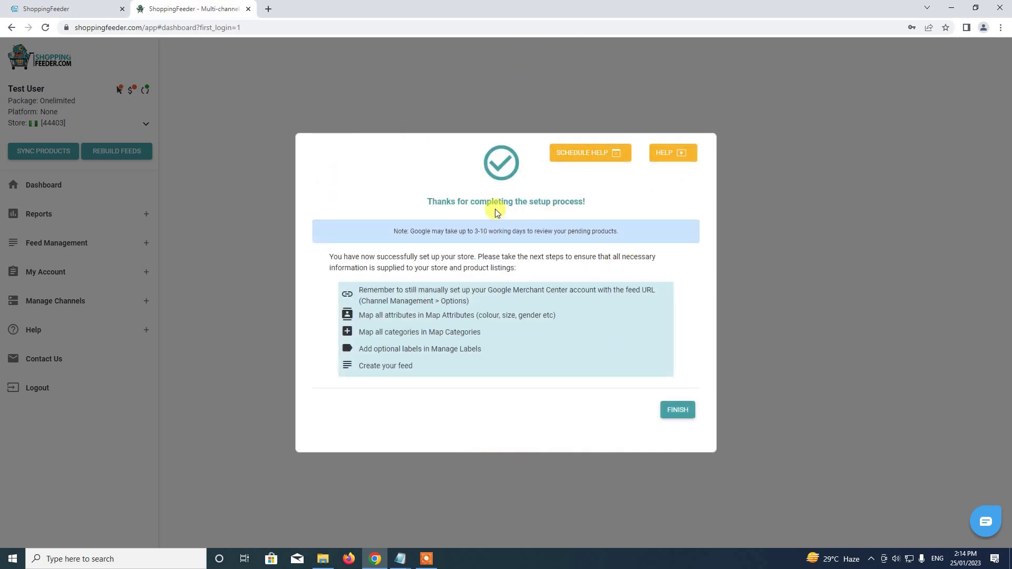
{"action": "left_click", "coordinate": [684, 413]}
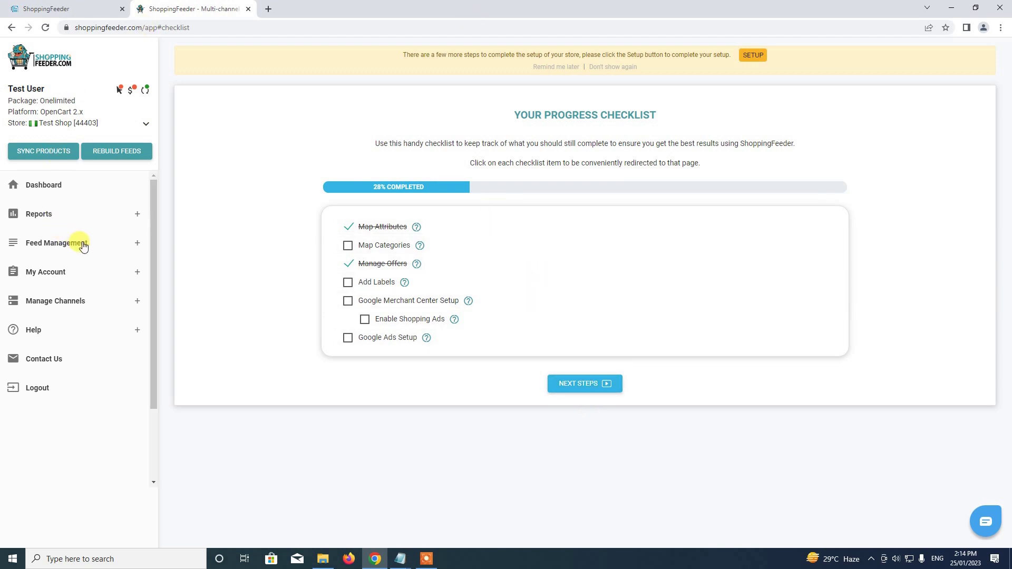
Visit Channel Management and Map Categories, then start SYNC PRODUCTS and return to the dashboard.
{"action": "left_click", "coordinate": [134, 249]}
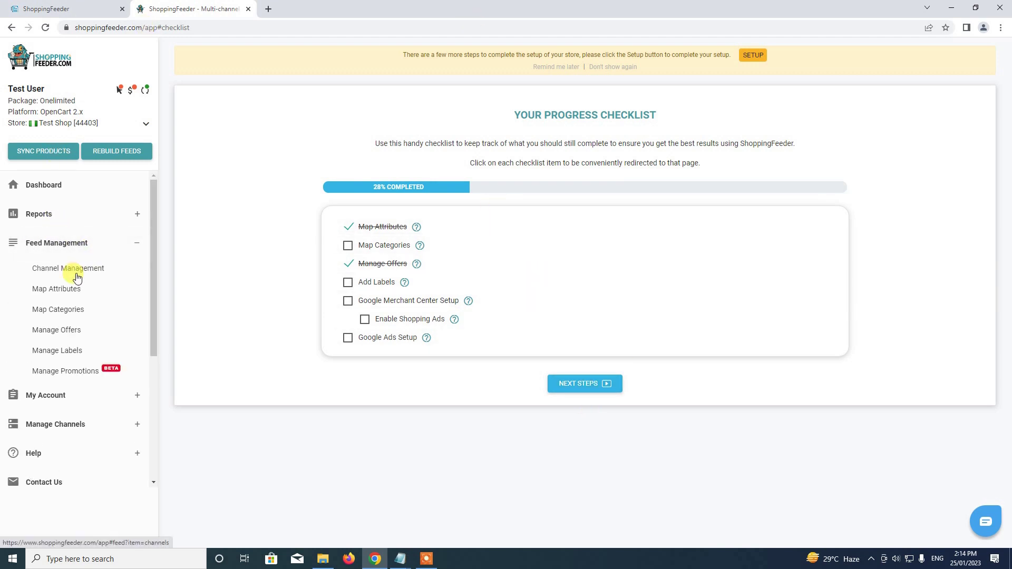
{"action": "left_click", "coordinate": [77, 272]}
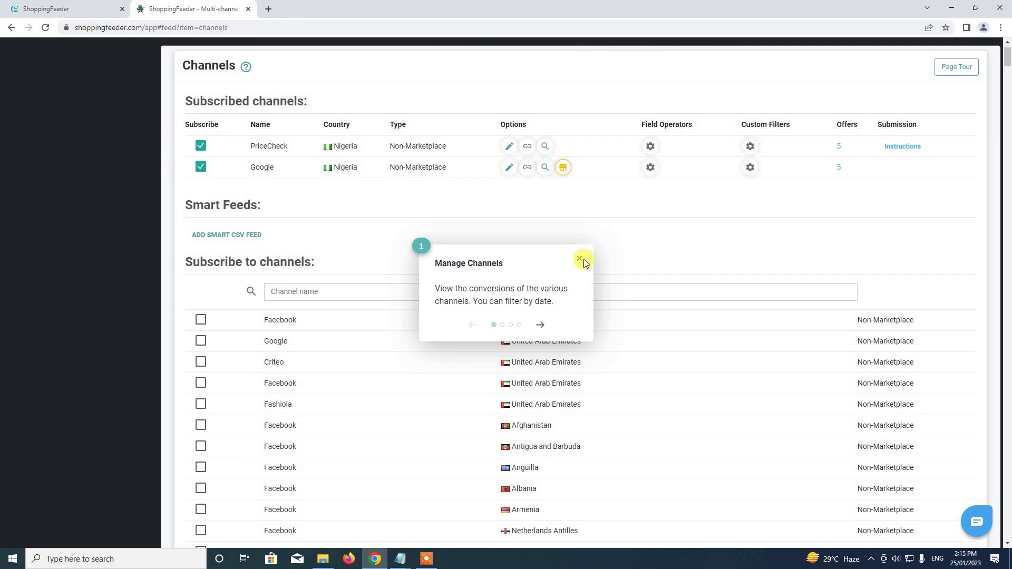
{"action": "left_click", "coordinate": [580, 260]}
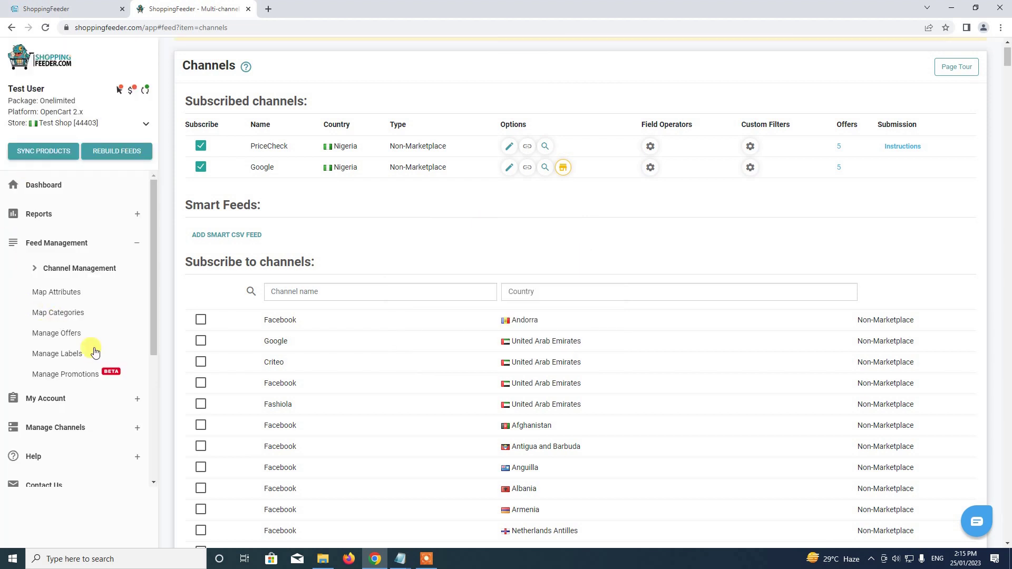
{"action": "scroll", "coordinate": [103, 350], "scroll_direction": "up", "scroll_amount": 3}
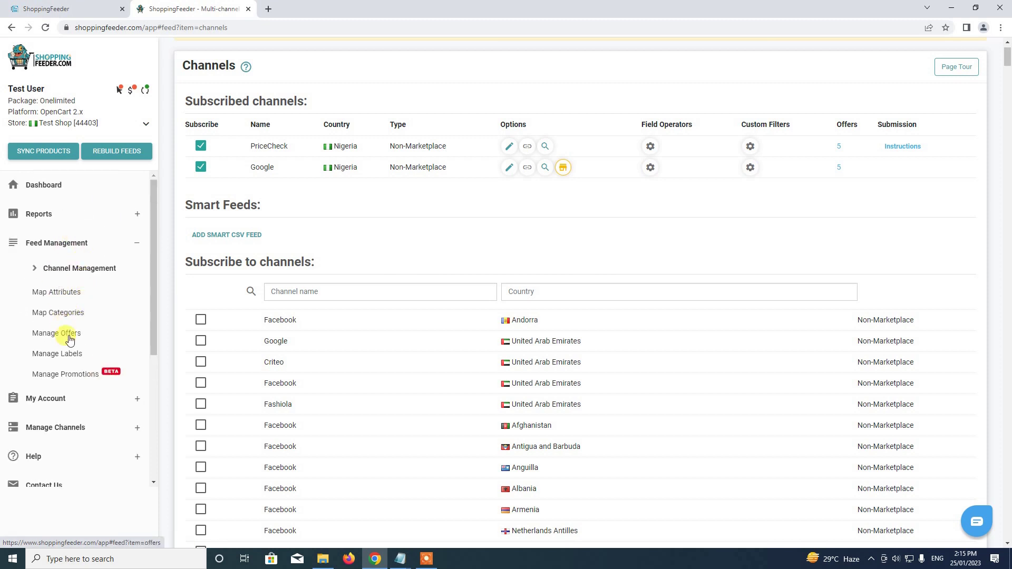
{"action": "left_click", "coordinate": [68, 313]}
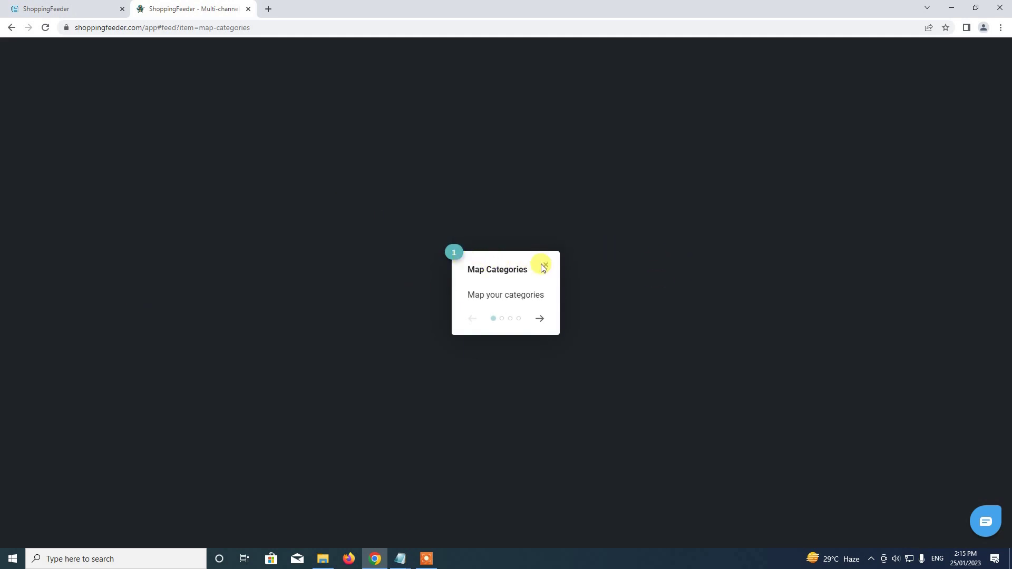
{"action": "left_click", "coordinate": [546, 266]}
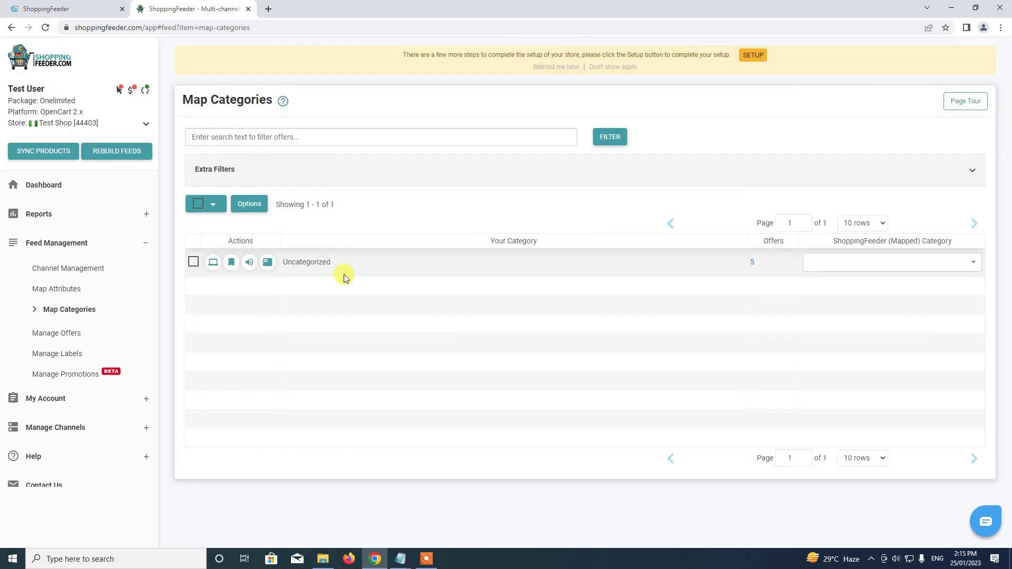
{"action": "left_click", "coordinate": [139, 242]}
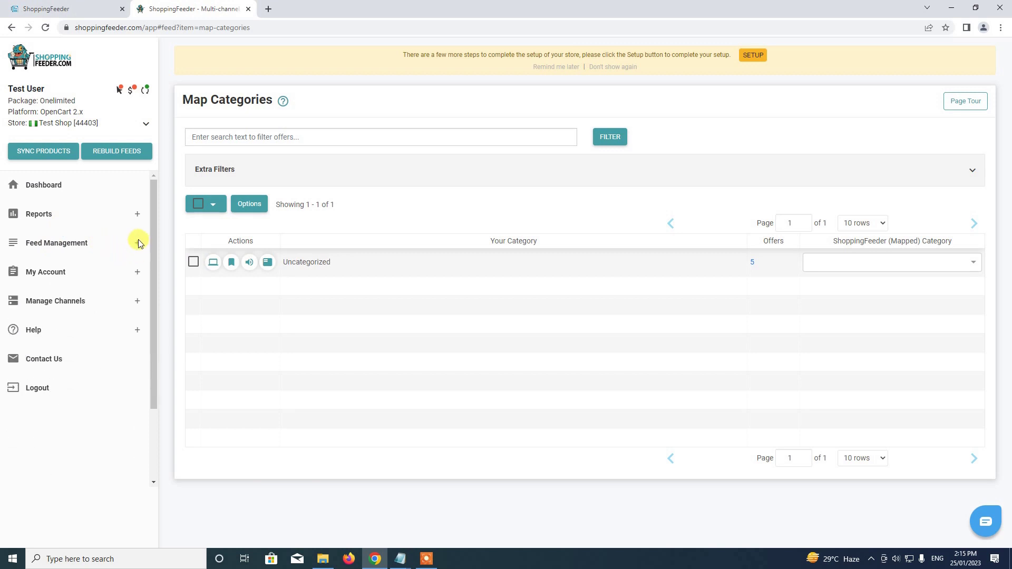
{"action": "left_click", "coordinate": [41, 154]}
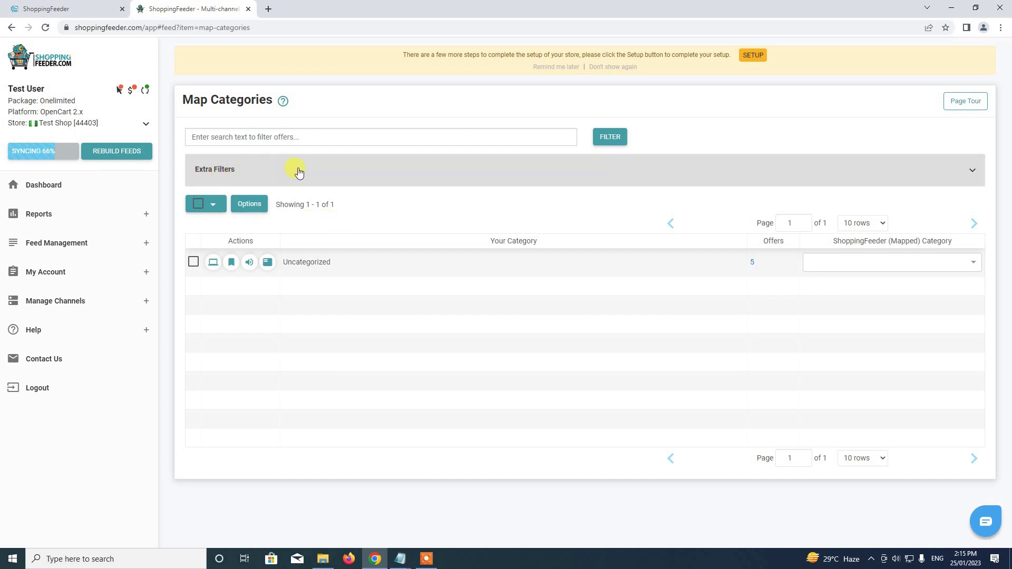
{"action": "left_click", "coordinate": [51, 187]}
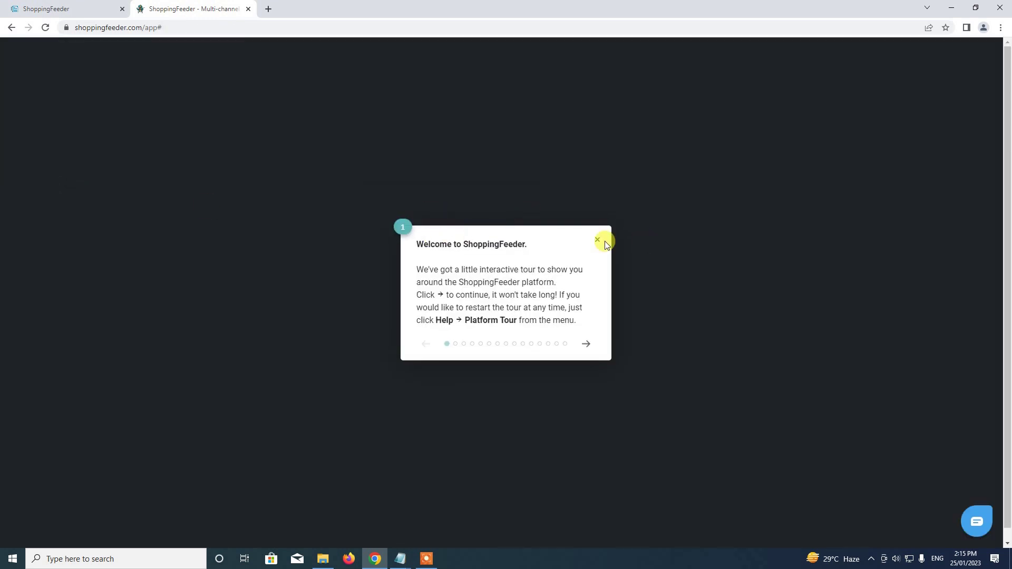
Dismiss the welcome tour and open Manage Offers listing Product 1 to Product 5 priced in NGN.
{"action": "left_click", "coordinate": [597, 239]}
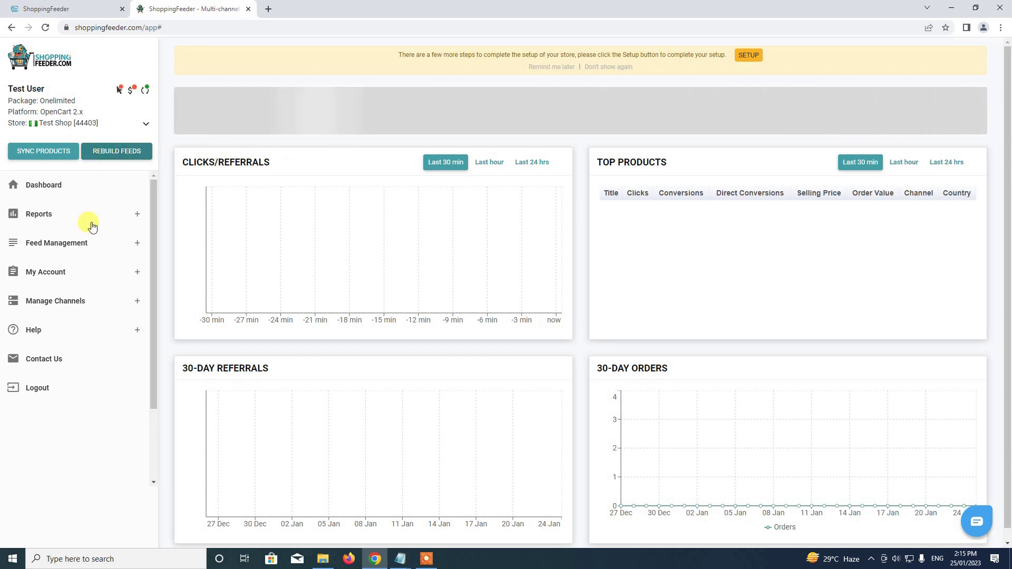
{"action": "left_click", "coordinate": [137, 243]}
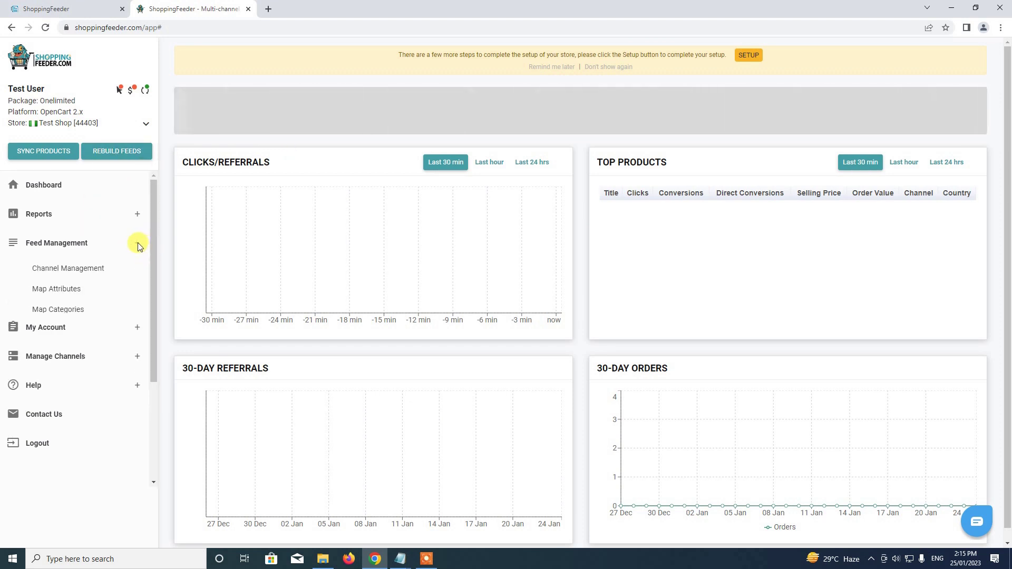
{"action": "left_click", "coordinate": [85, 271]}
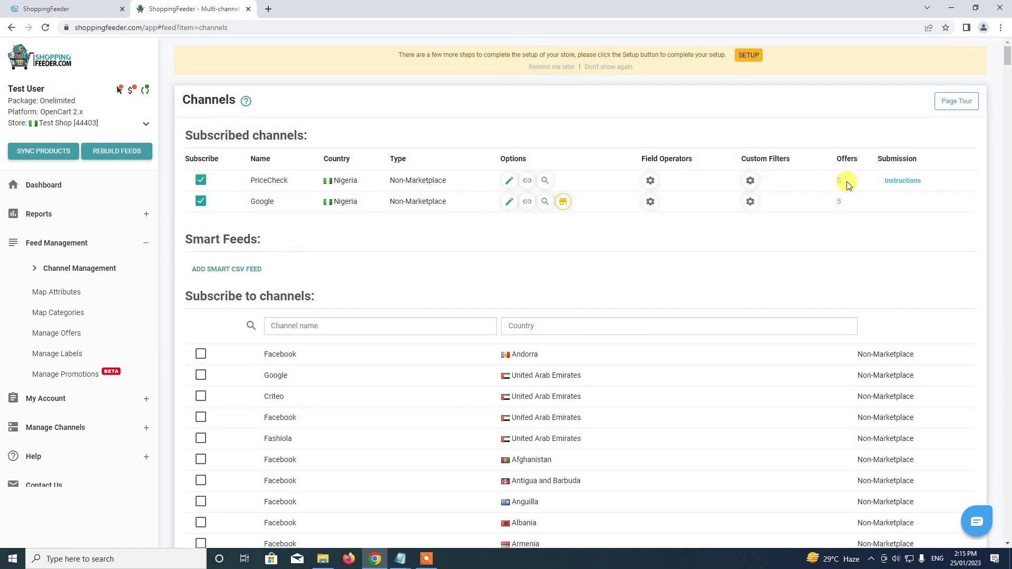
{"action": "left_click", "coordinate": [133, 246]}
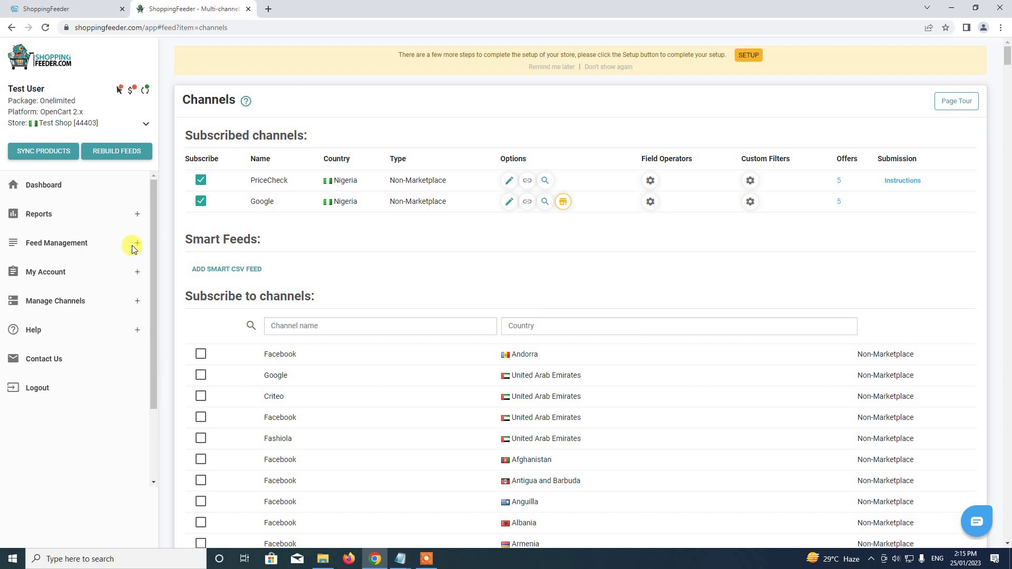
{"action": "left_click", "coordinate": [138, 249]}
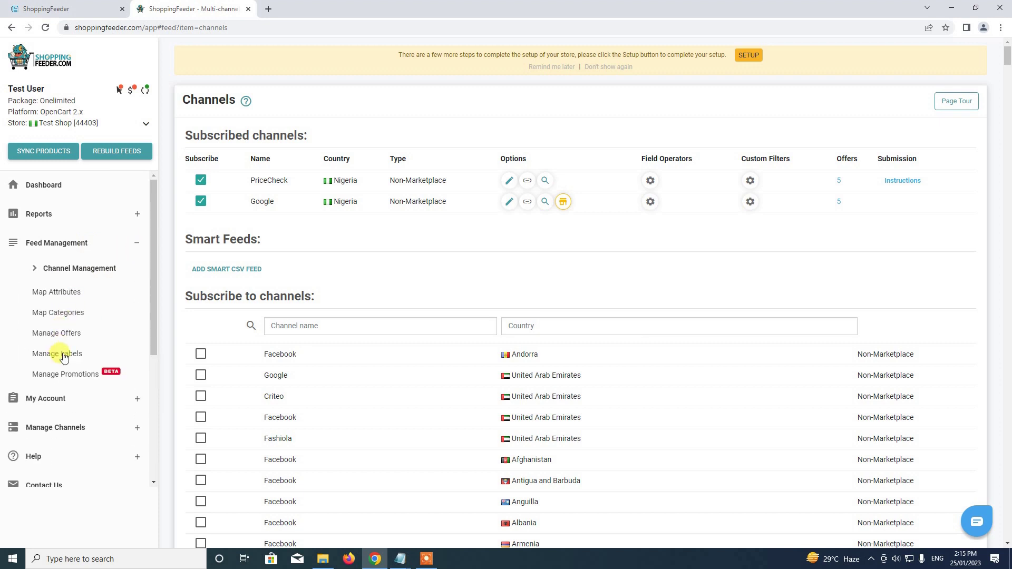
{"action": "left_click", "coordinate": [62, 333]}
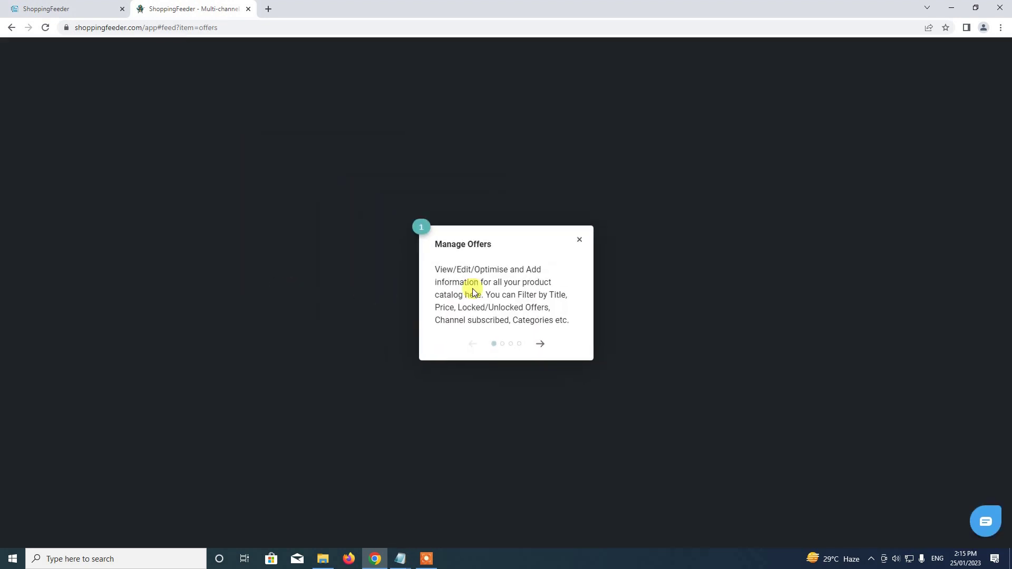
{"action": "left_click", "coordinate": [580, 240]}
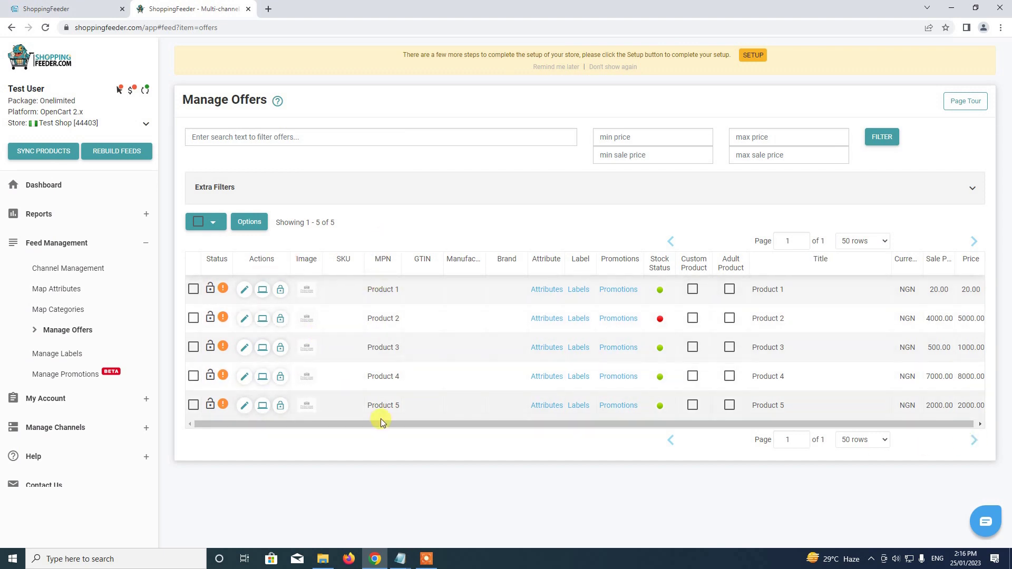
Return to Invotide, dismiss the module-saved success alert, and go to the store Dashboard.
{"action": "left_click", "coordinate": [86, 5]}
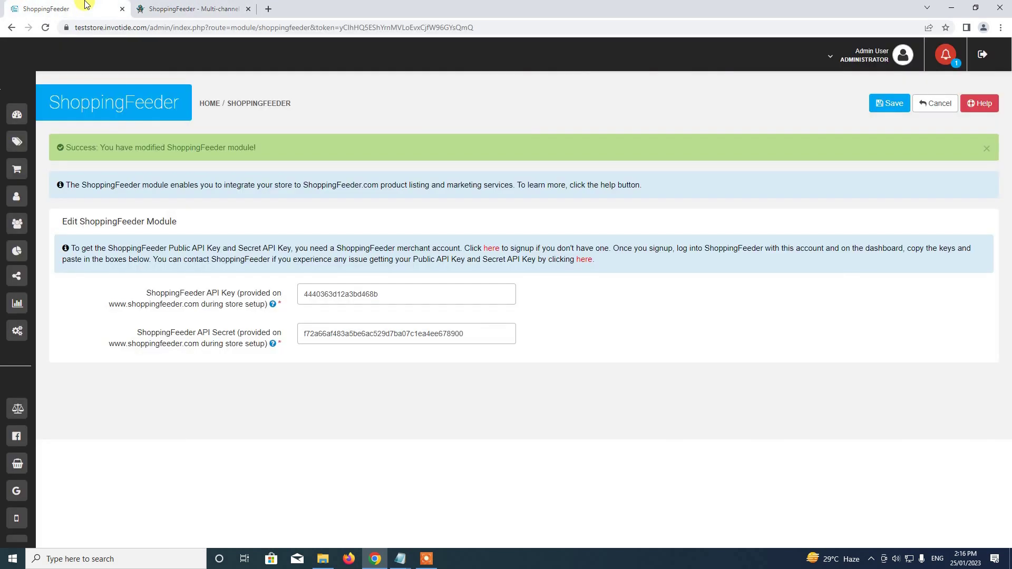
{"action": "left_click", "coordinate": [990, 153]}
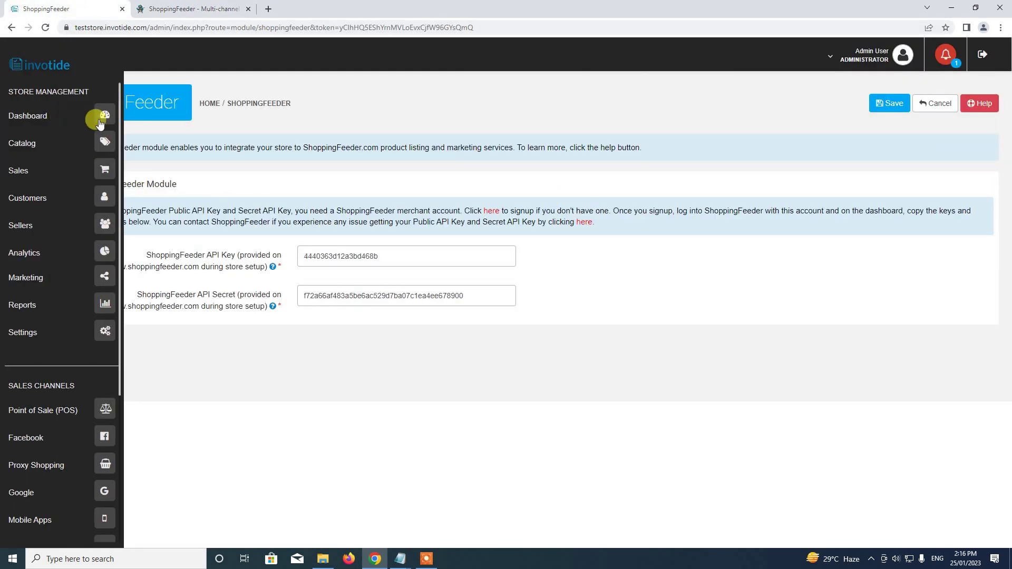
{"action": "left_click", "coordinate": [95, 113]}
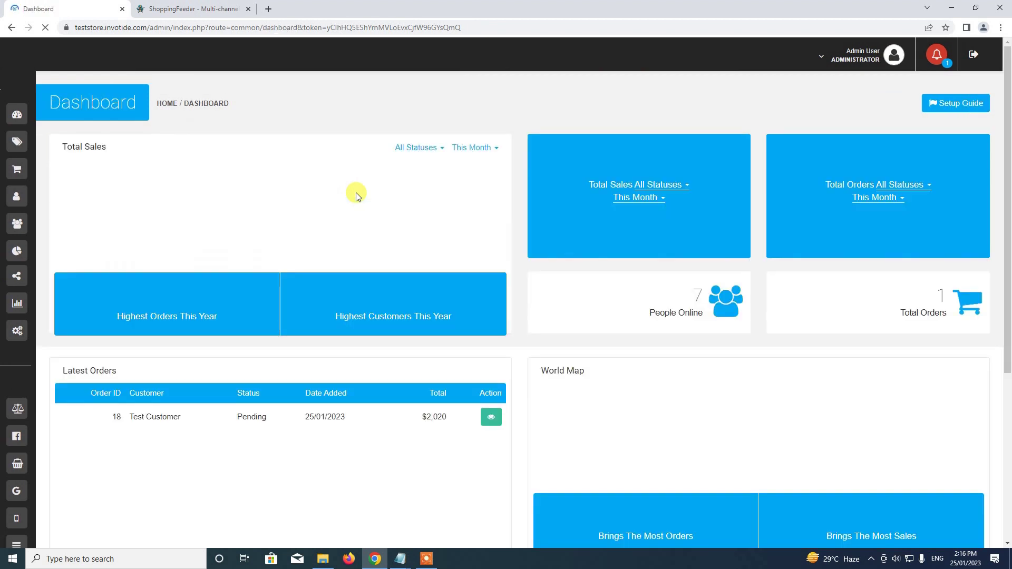